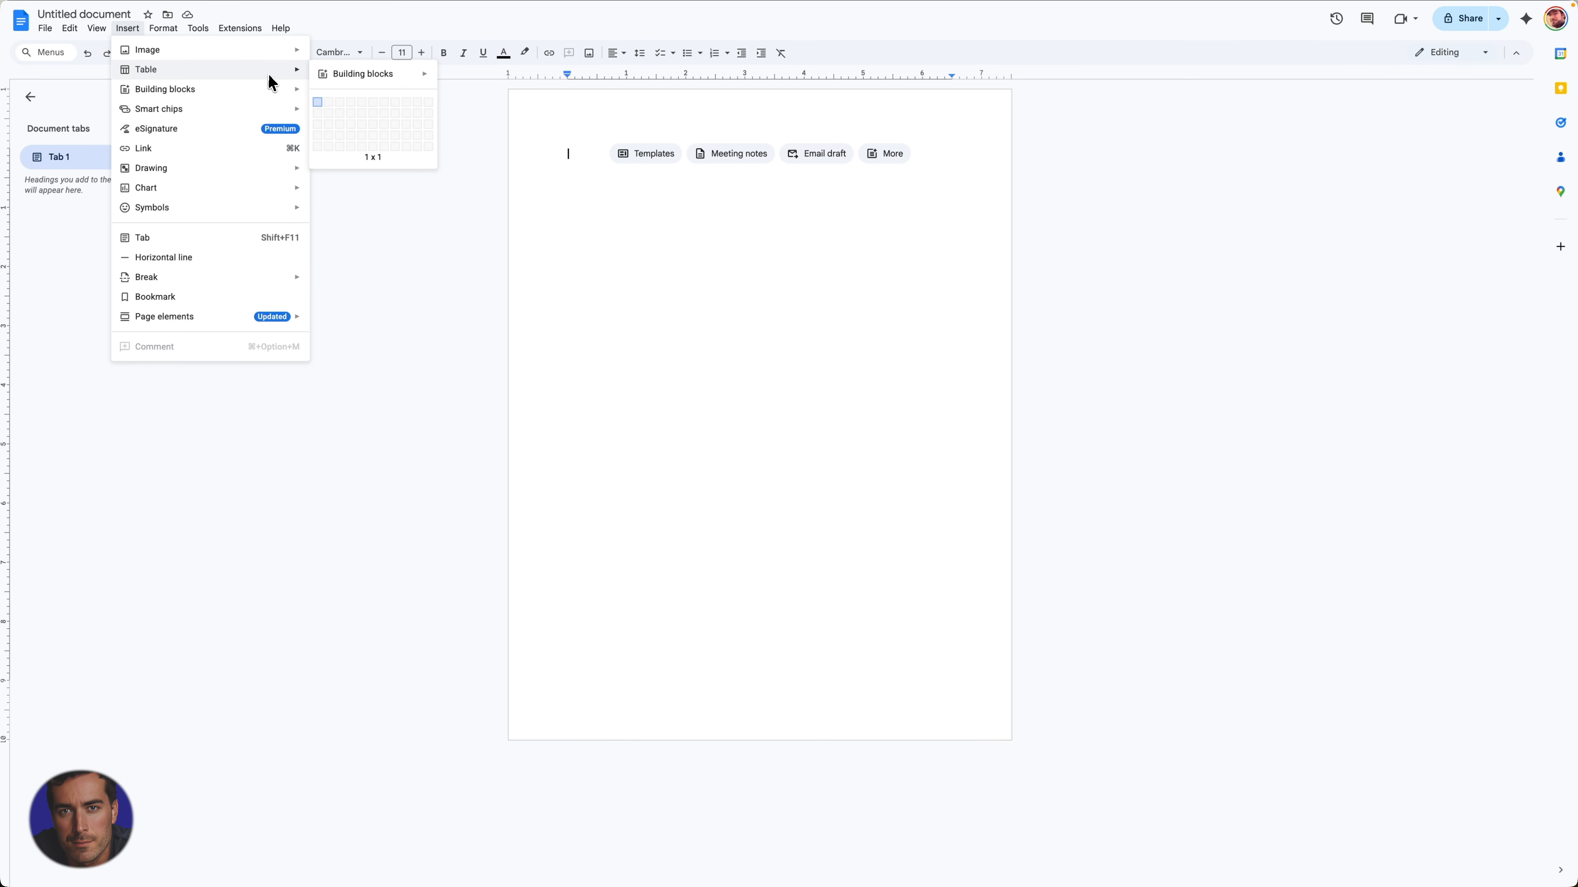
Step: Insert a table of 16 columns by 8 rows into the blank document
mouse_move(383, 78)
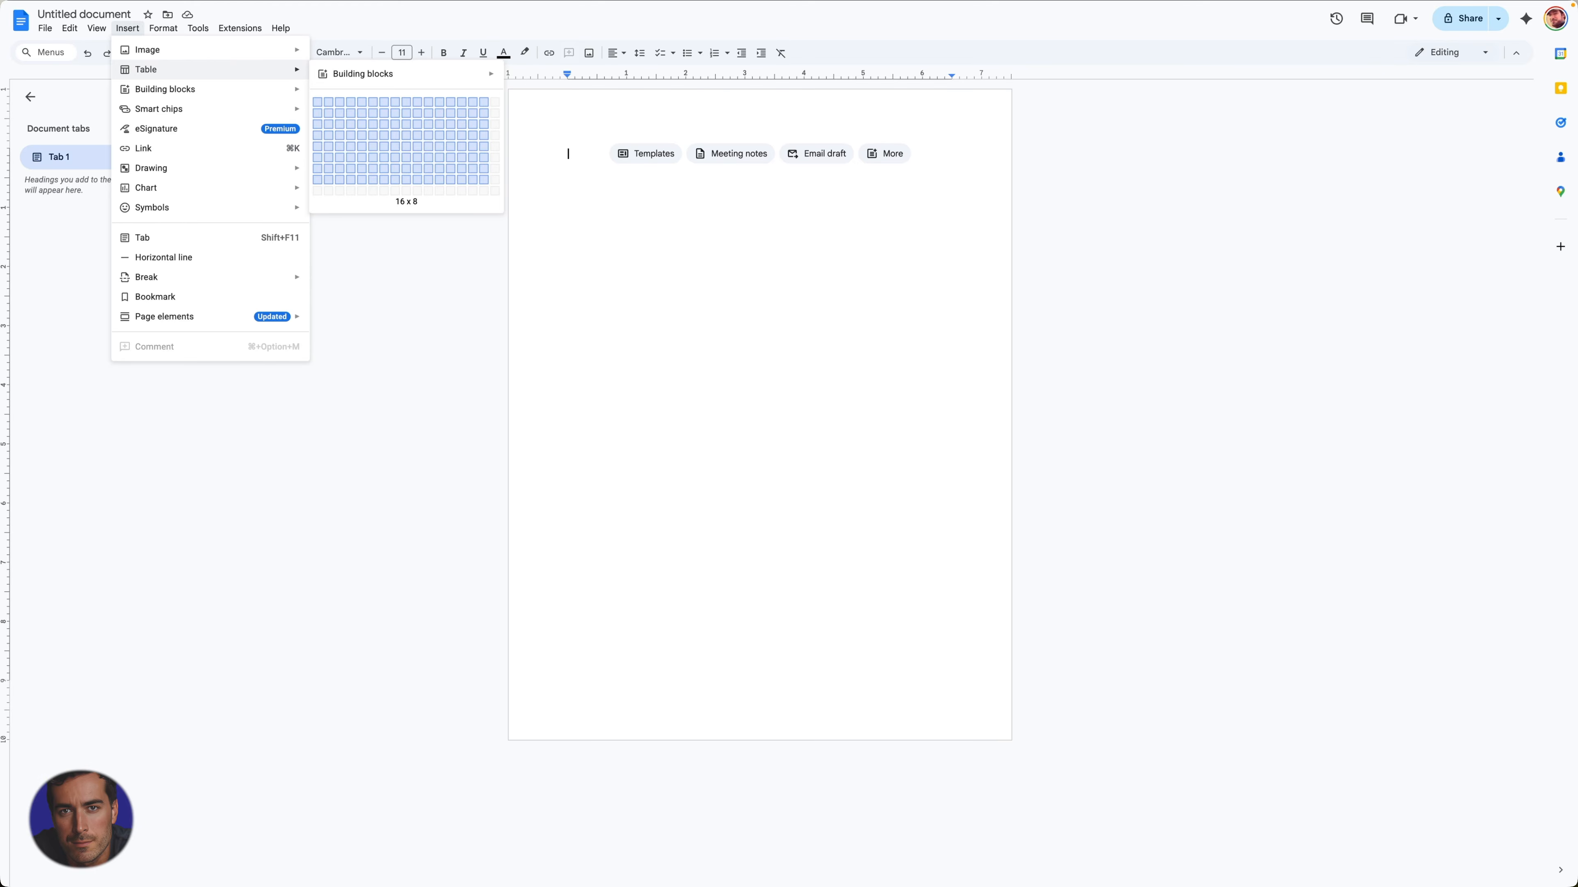
left_click(484, 179)
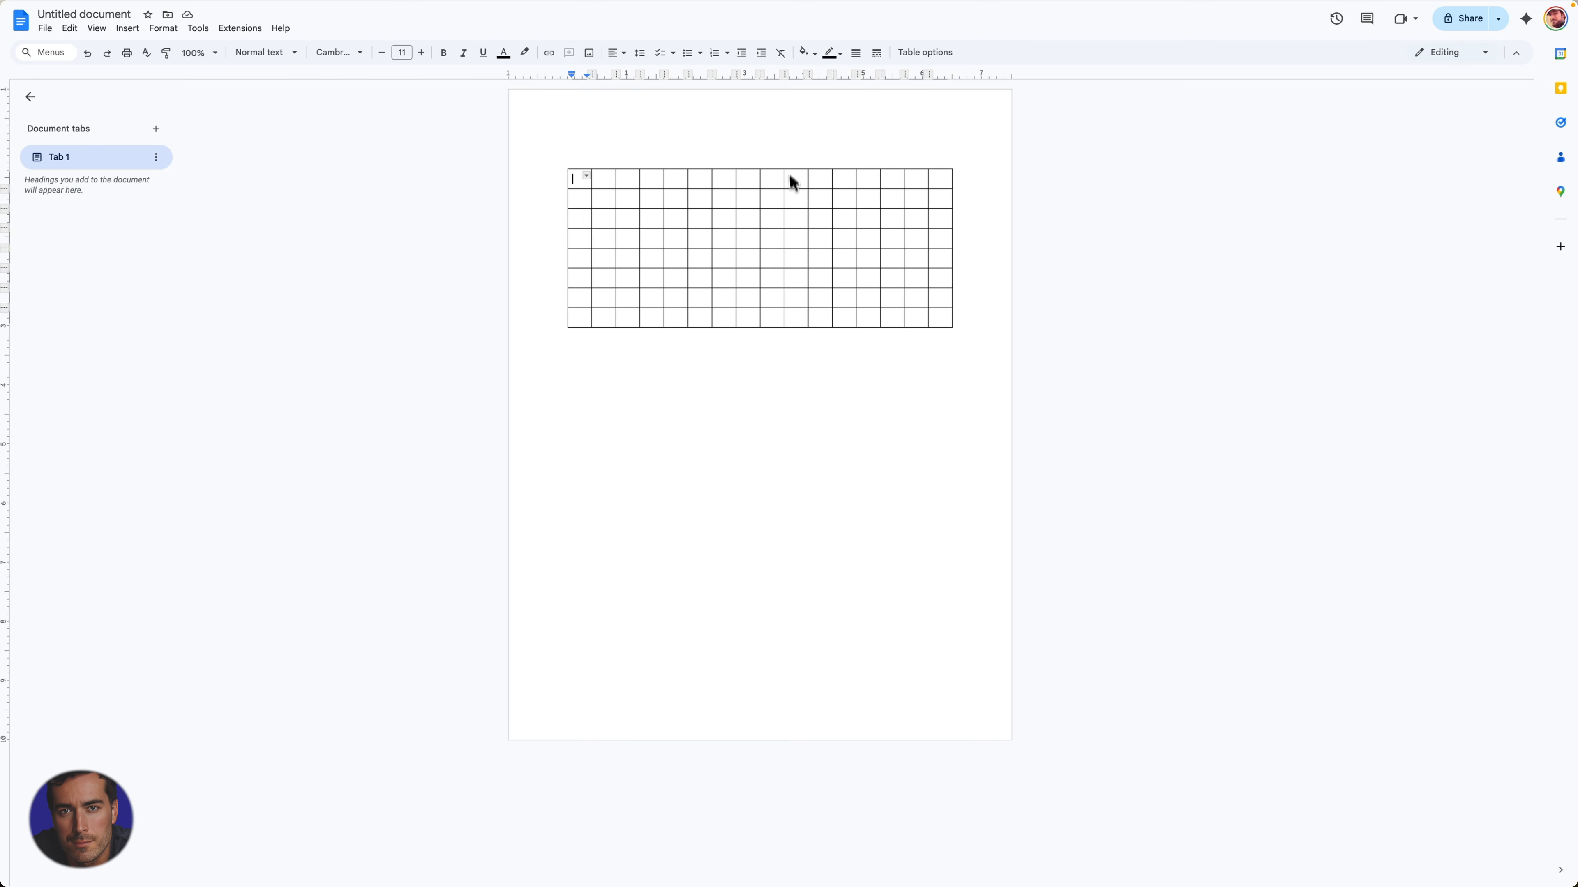
Step: Open the table options, look through the layout, table and row settings, and set the table border to the custom dark navy color
left_click(925, 53)
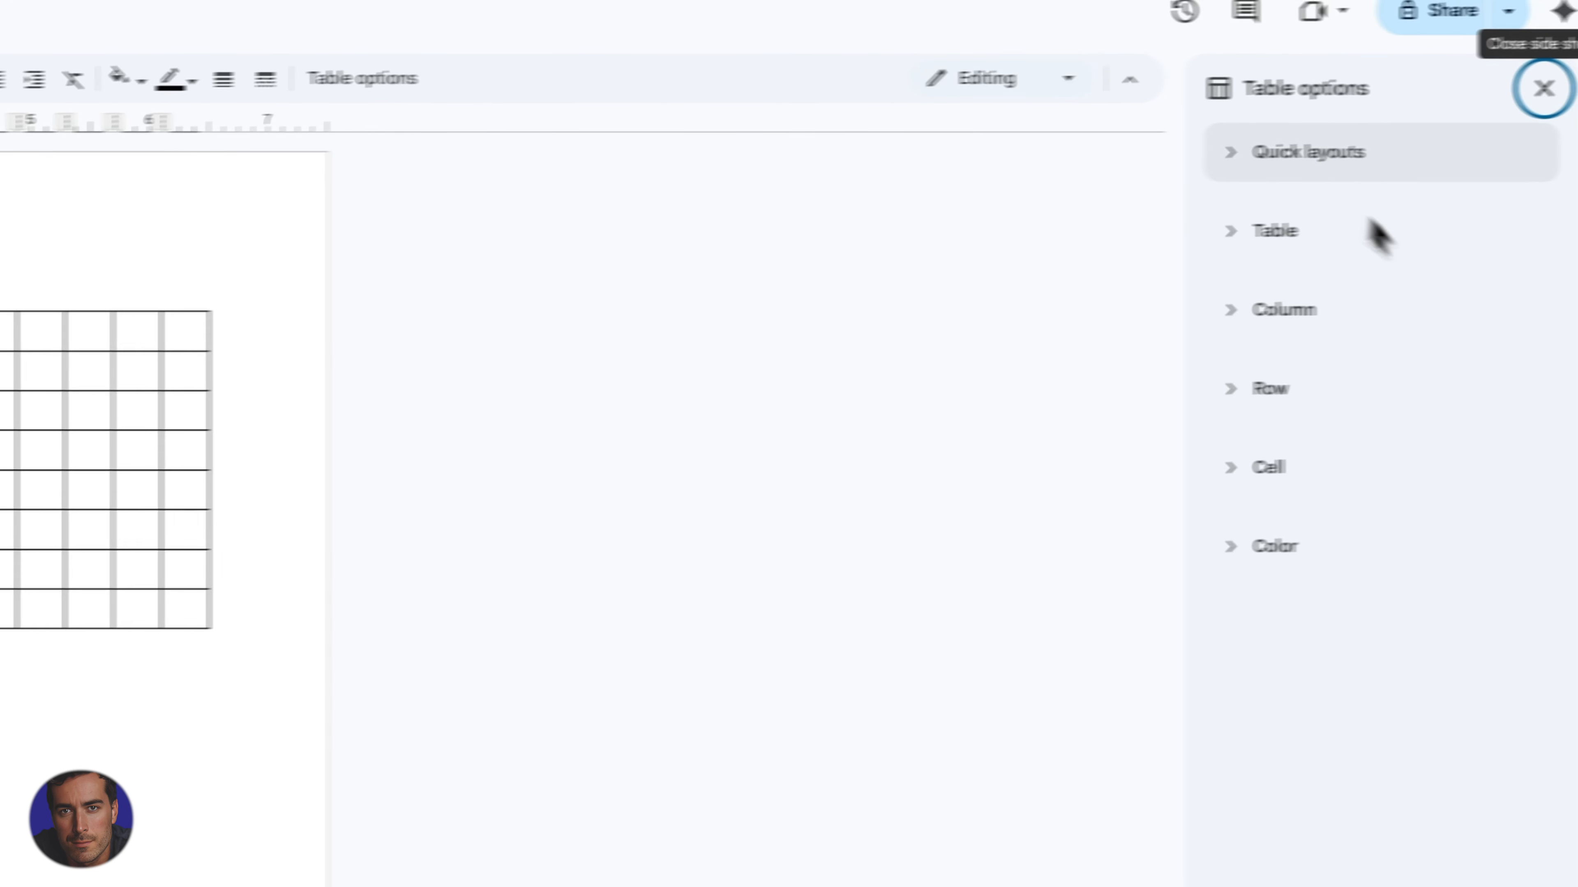
left_click(1329, 166)
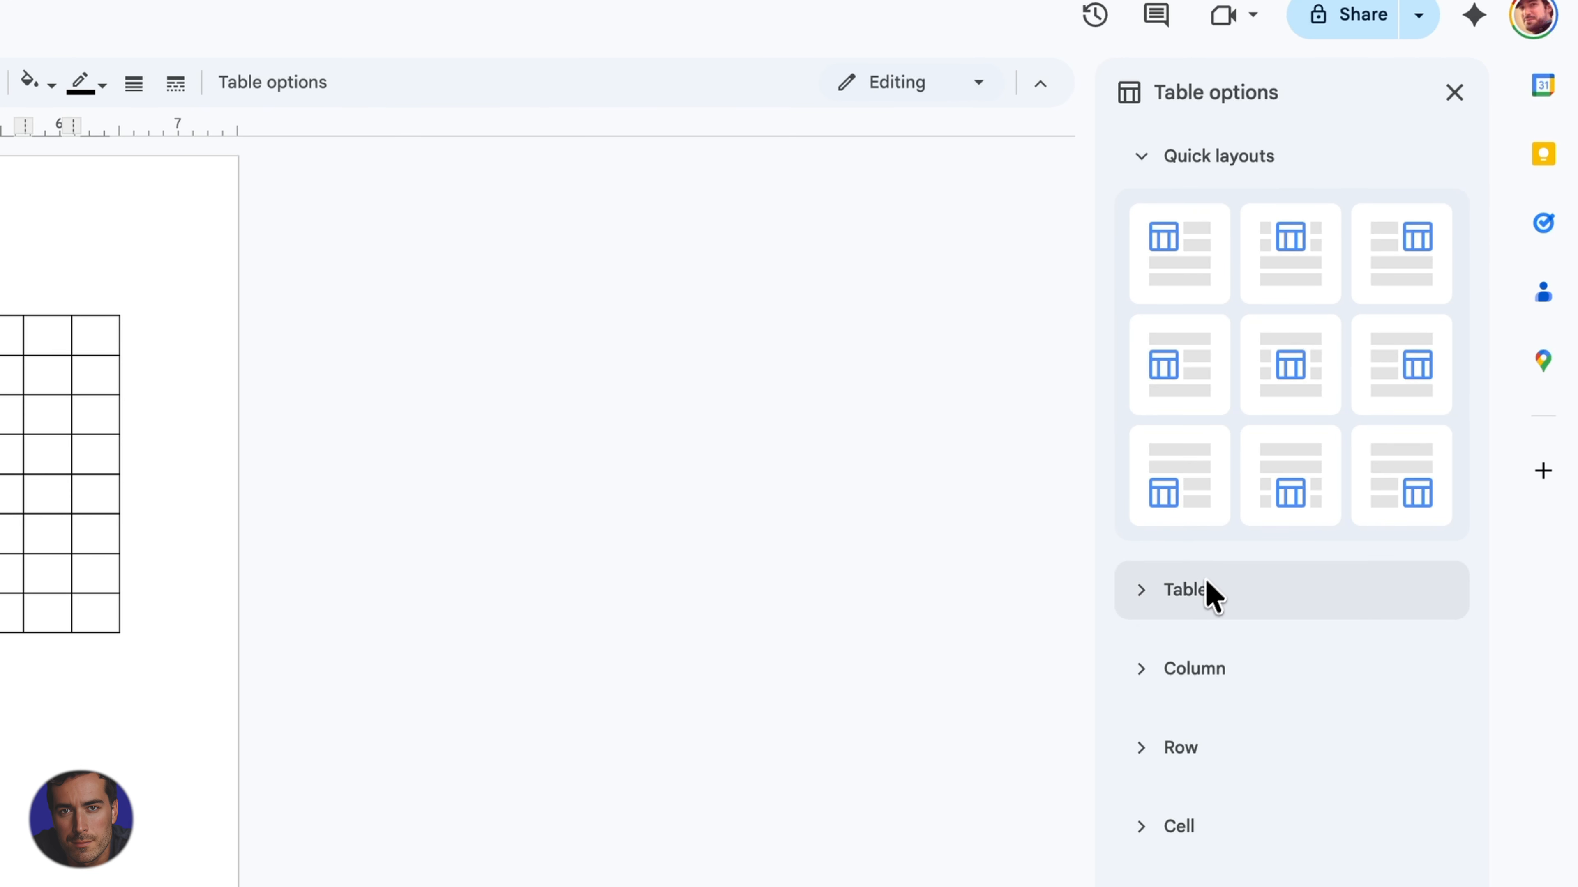
left_click(1201, 589)
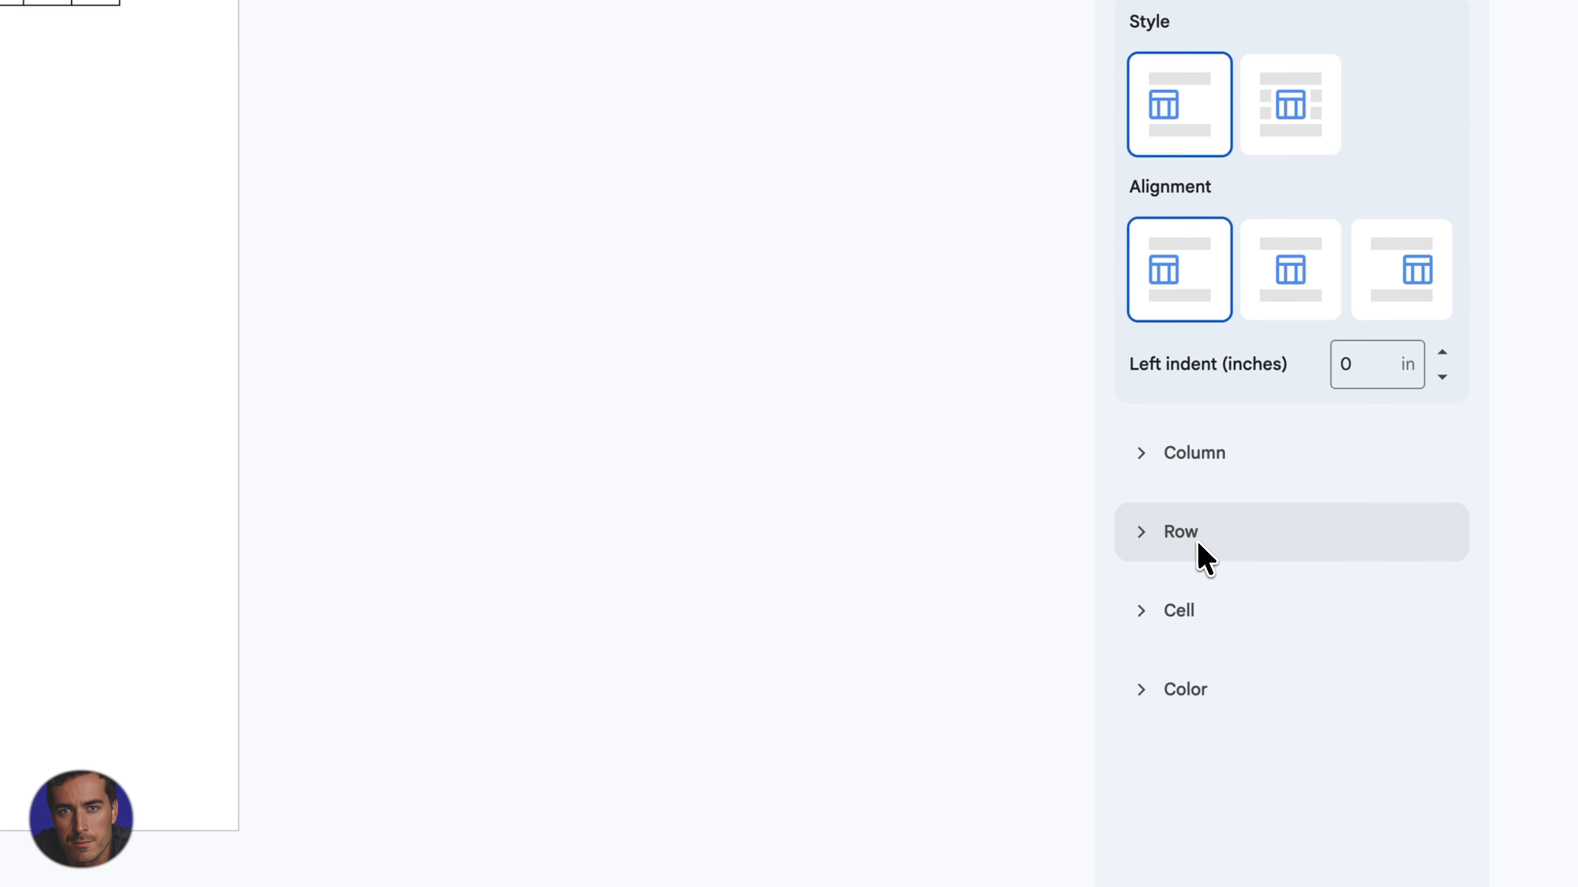
left_click(1195, 536)
left_click(1199, 705)
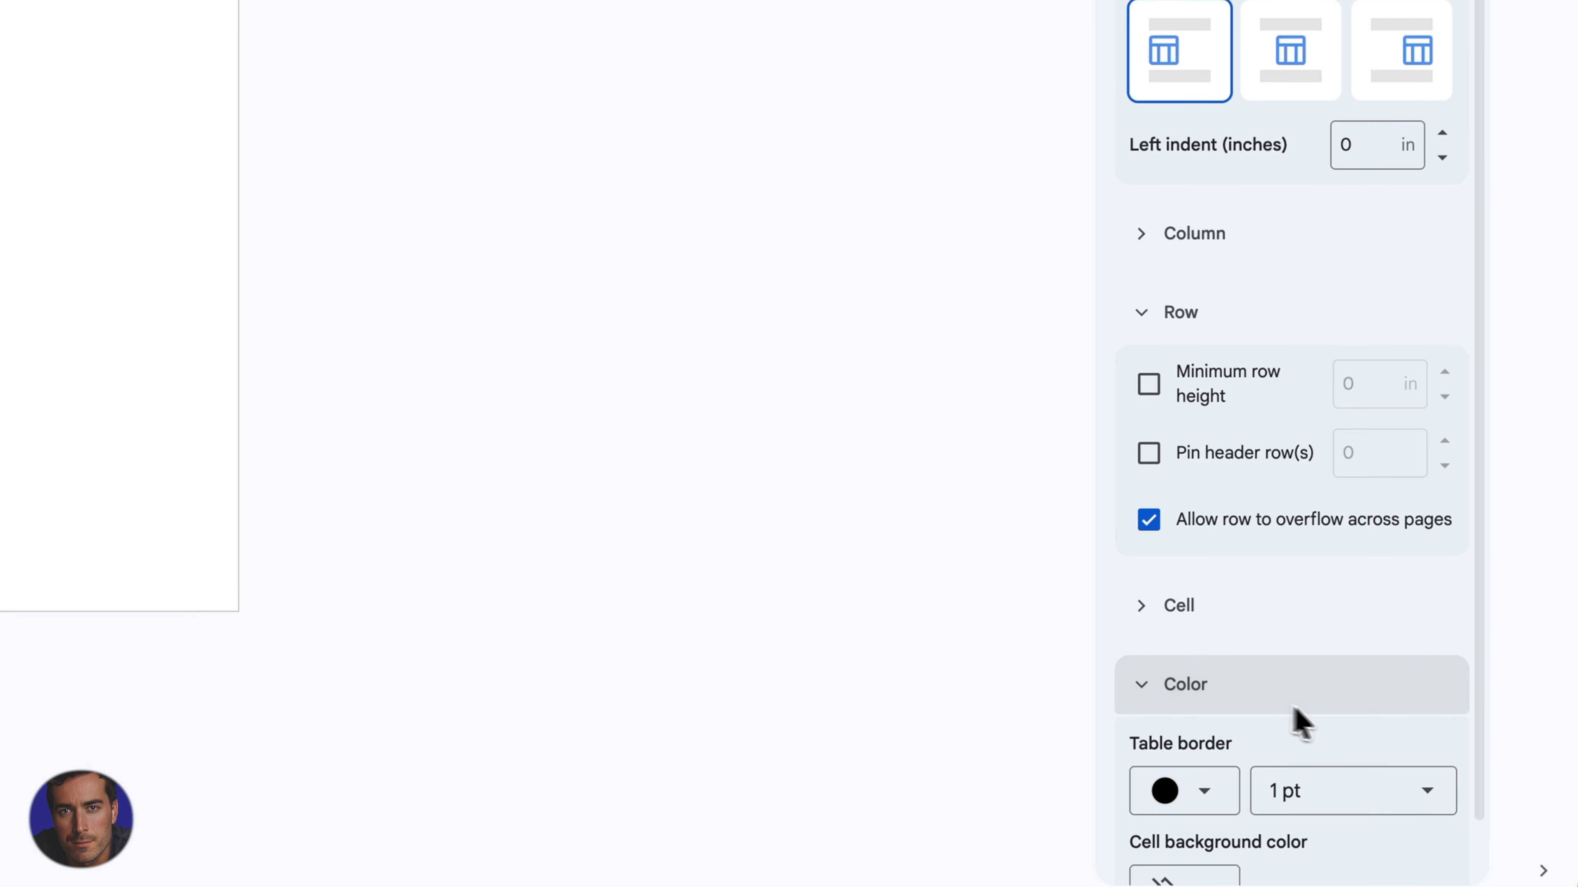
scroll(1324, 625, "down", 1)
left_click(1211, 736)
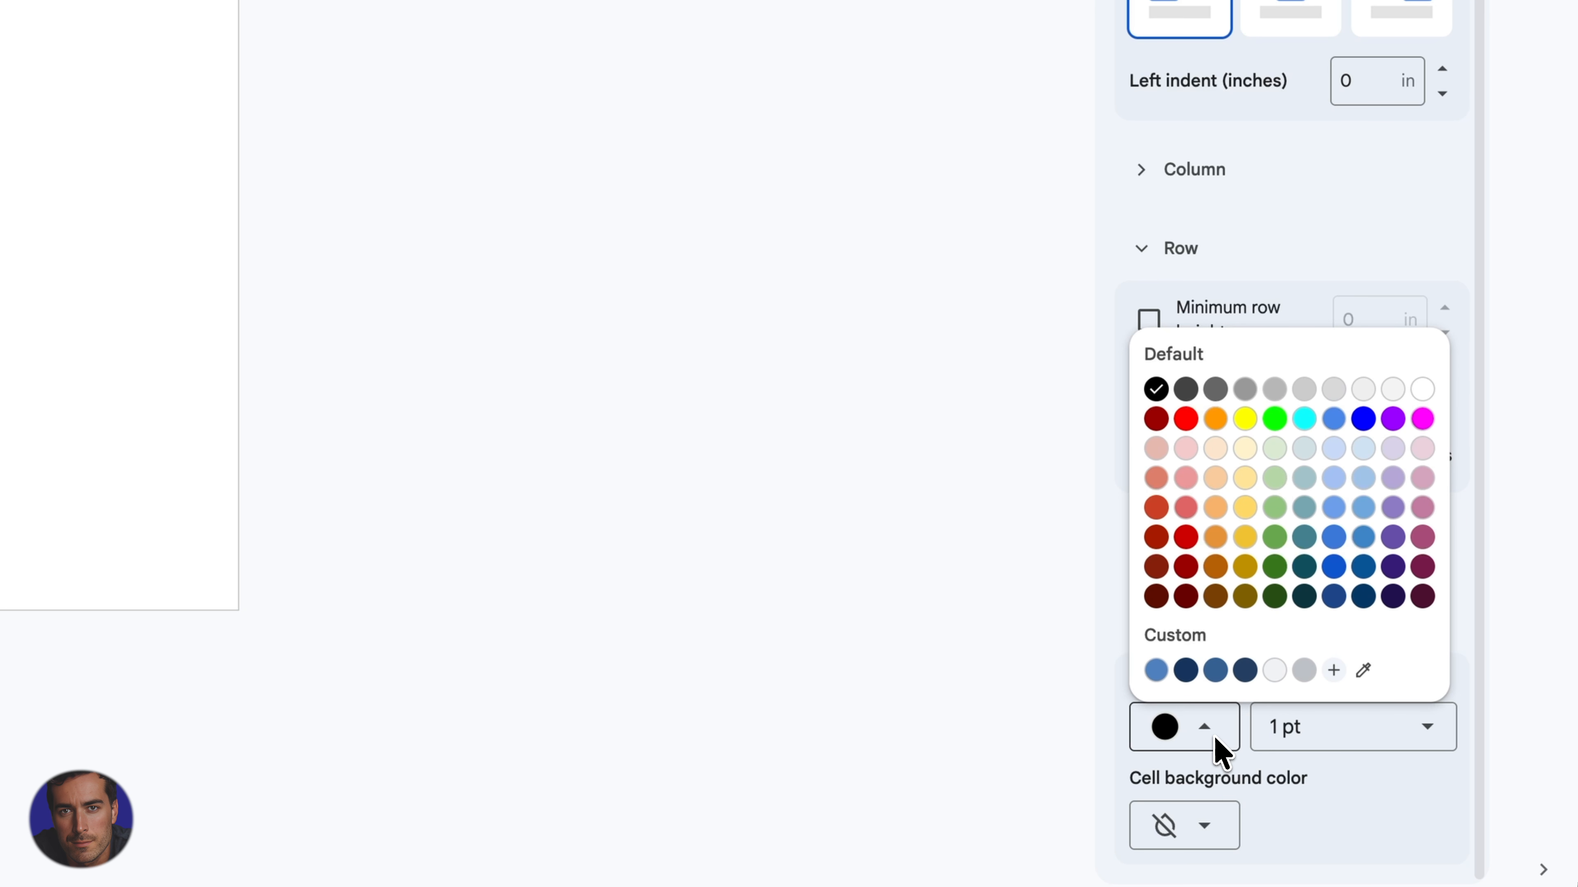
left_click(1187, 670)
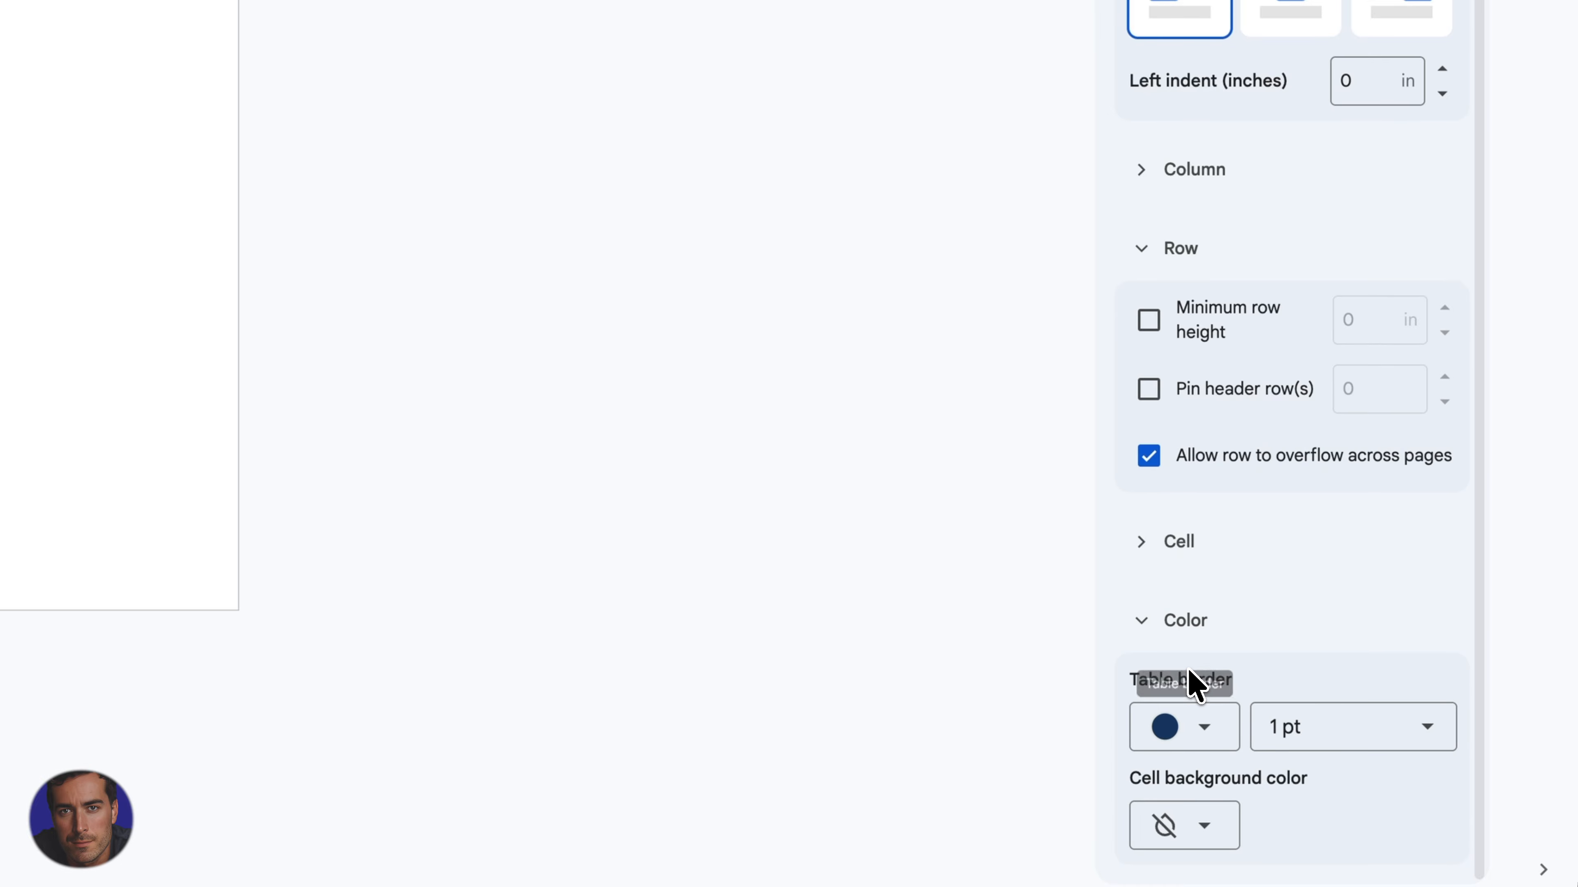
Step: Change the table border color to dark red and its width to 3 pt
left_click(1213, 737)
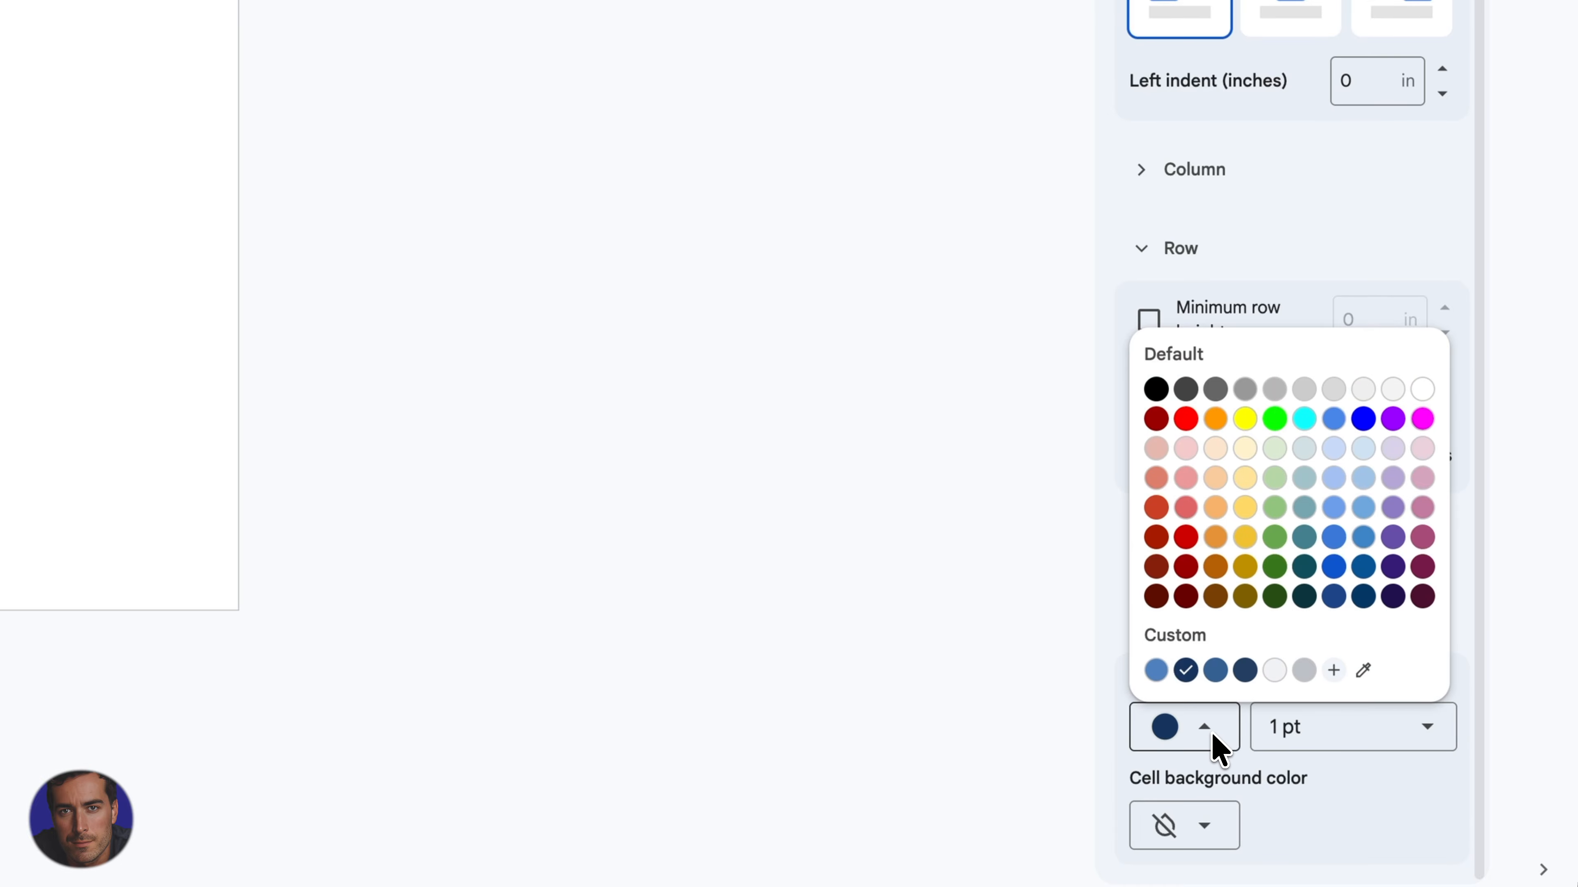
left_click(1185, 537)
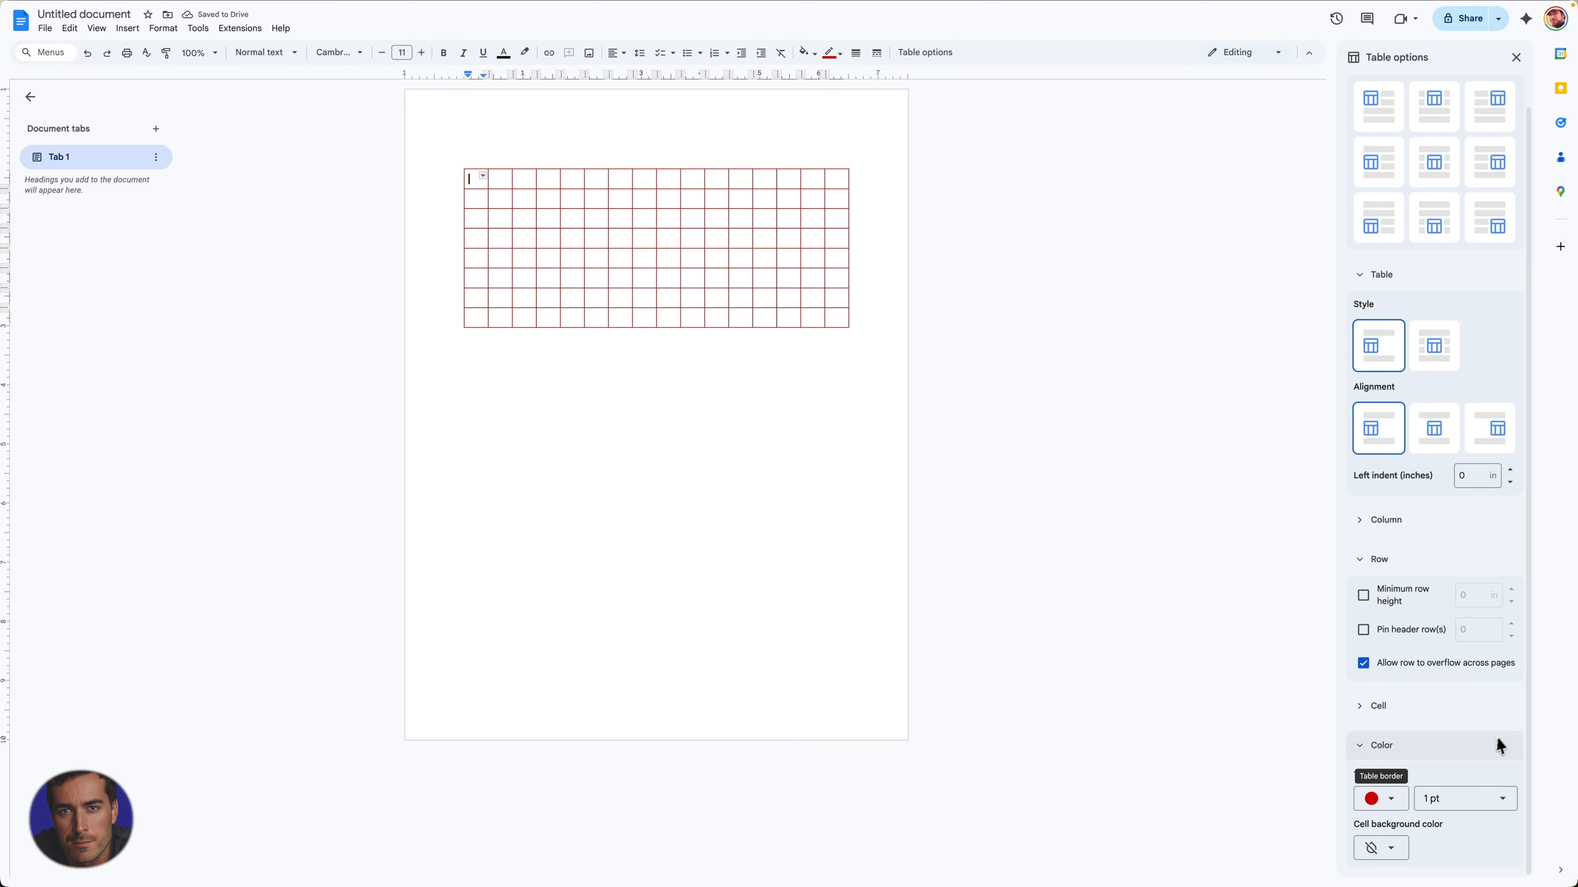
left_click(1438, 800)
left_click(1387, 737)
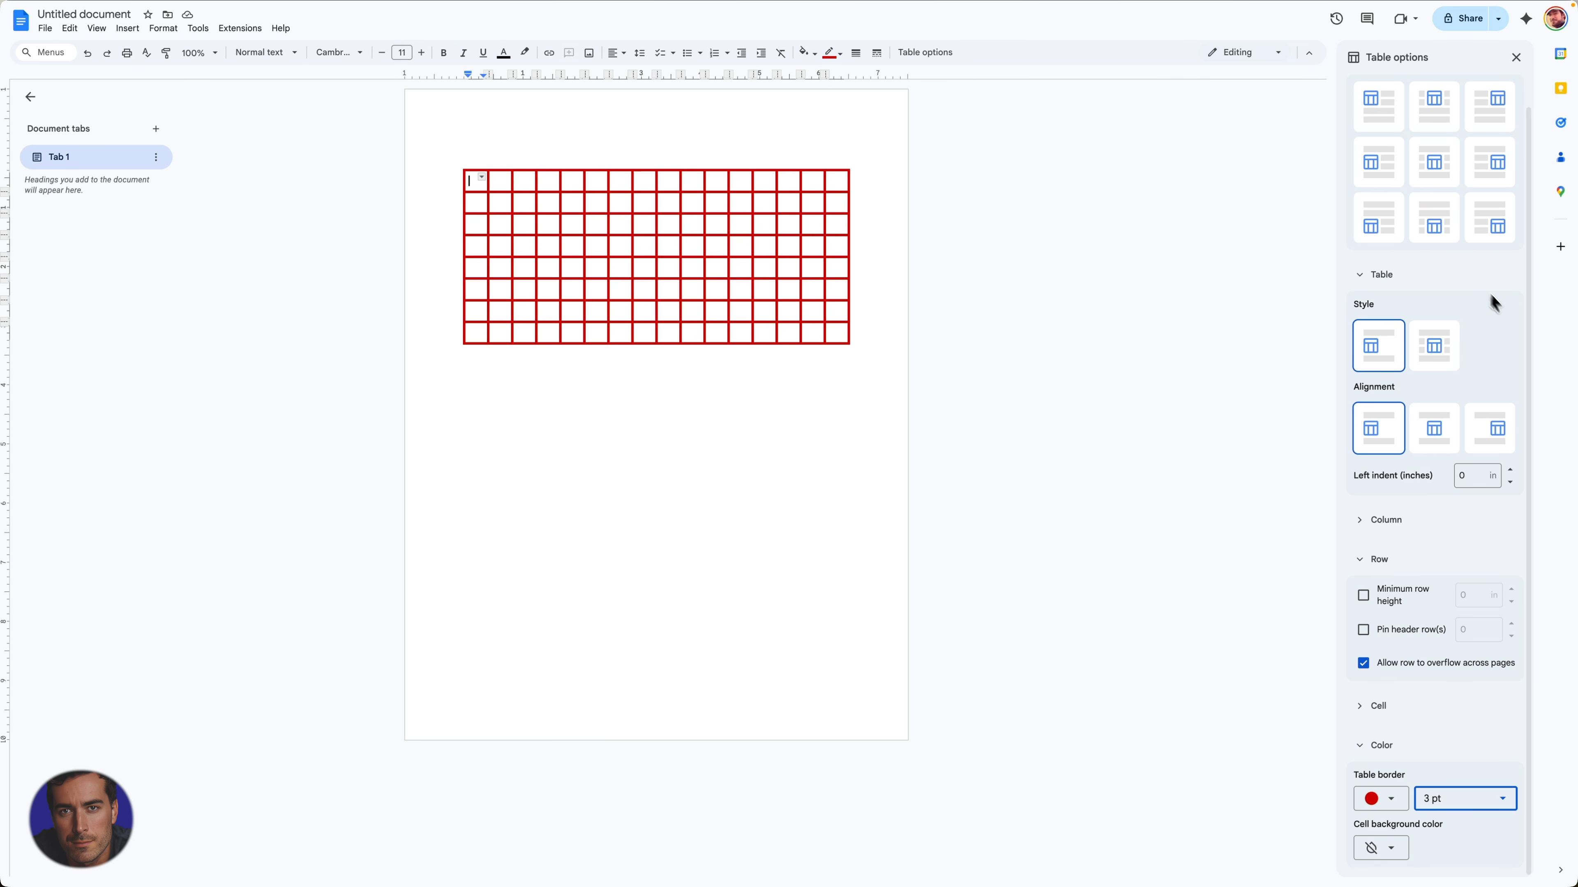
scroll(1516, 328, "up", 1)
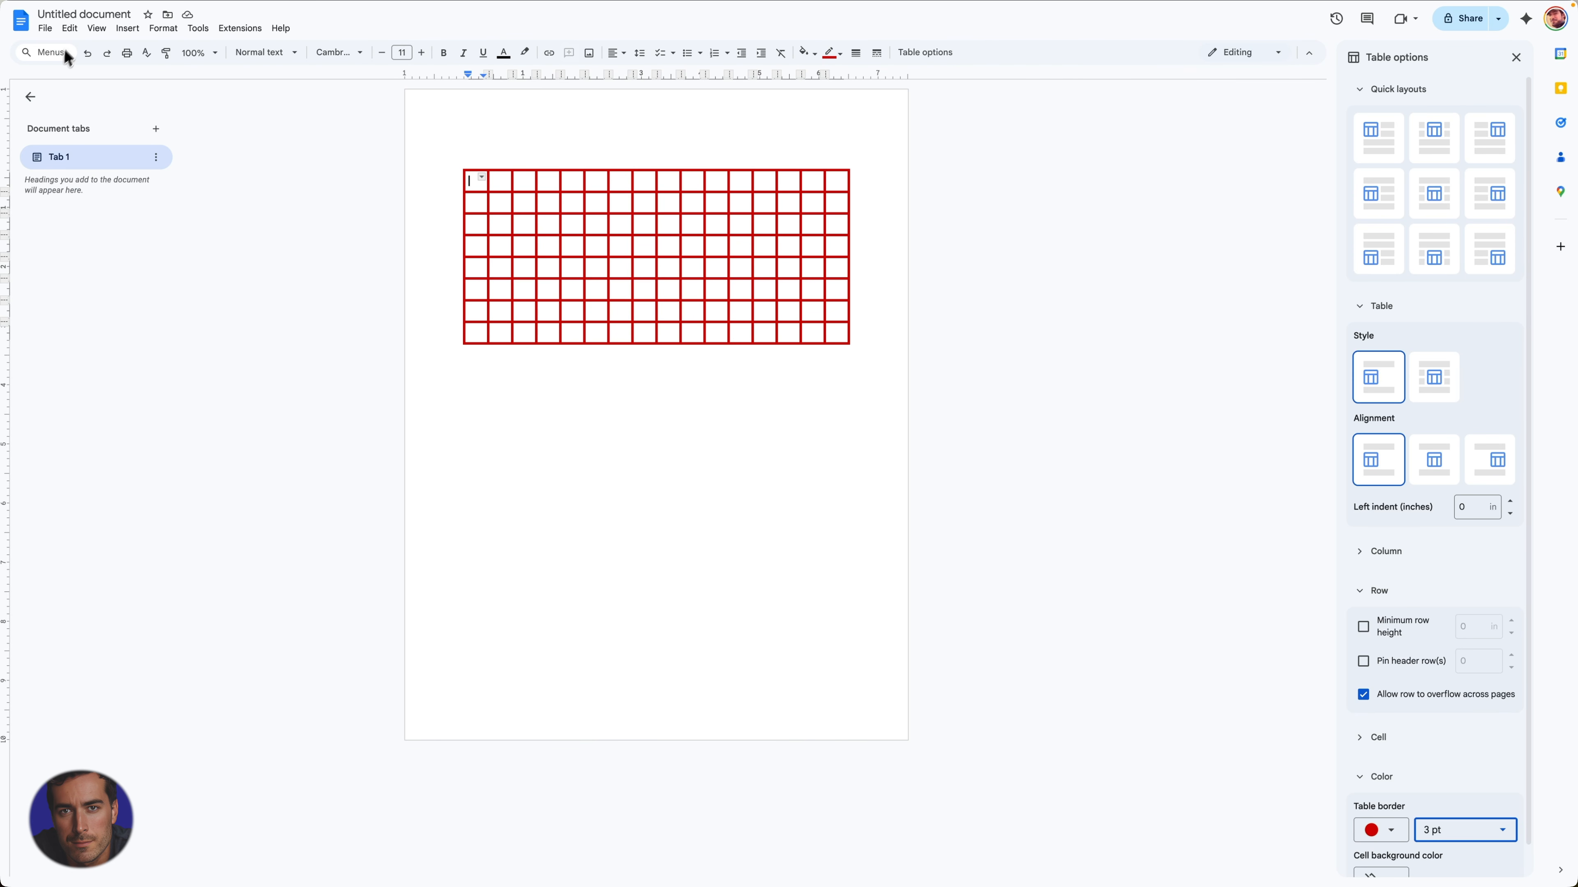
Step: Undo the border changes and the table insertion to return to a blank page
left_click(88, 53)
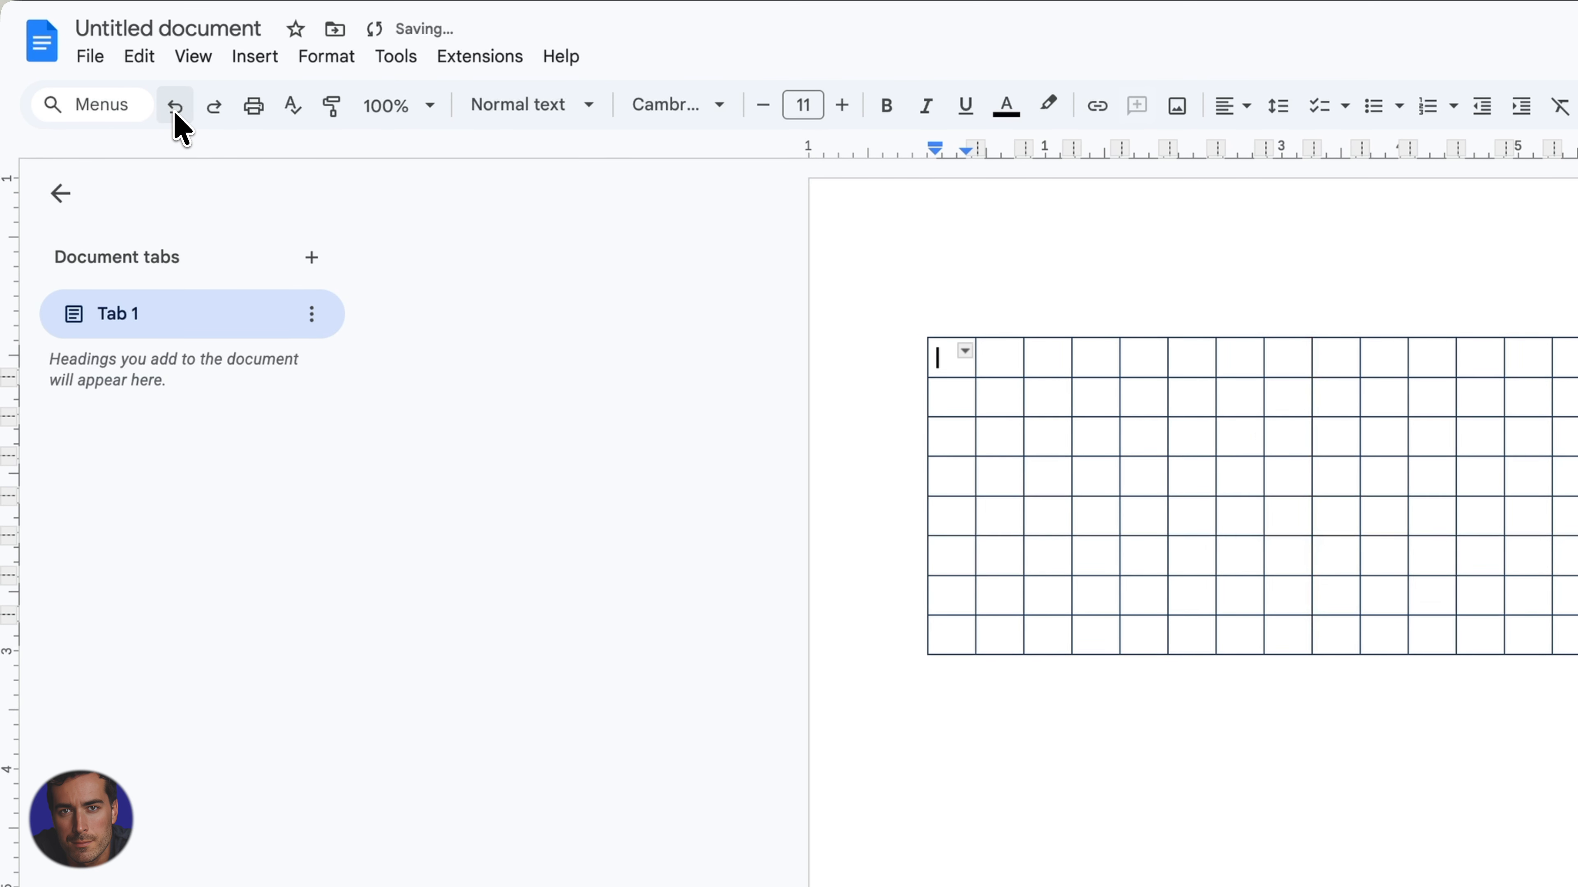
left_click(176, 115)
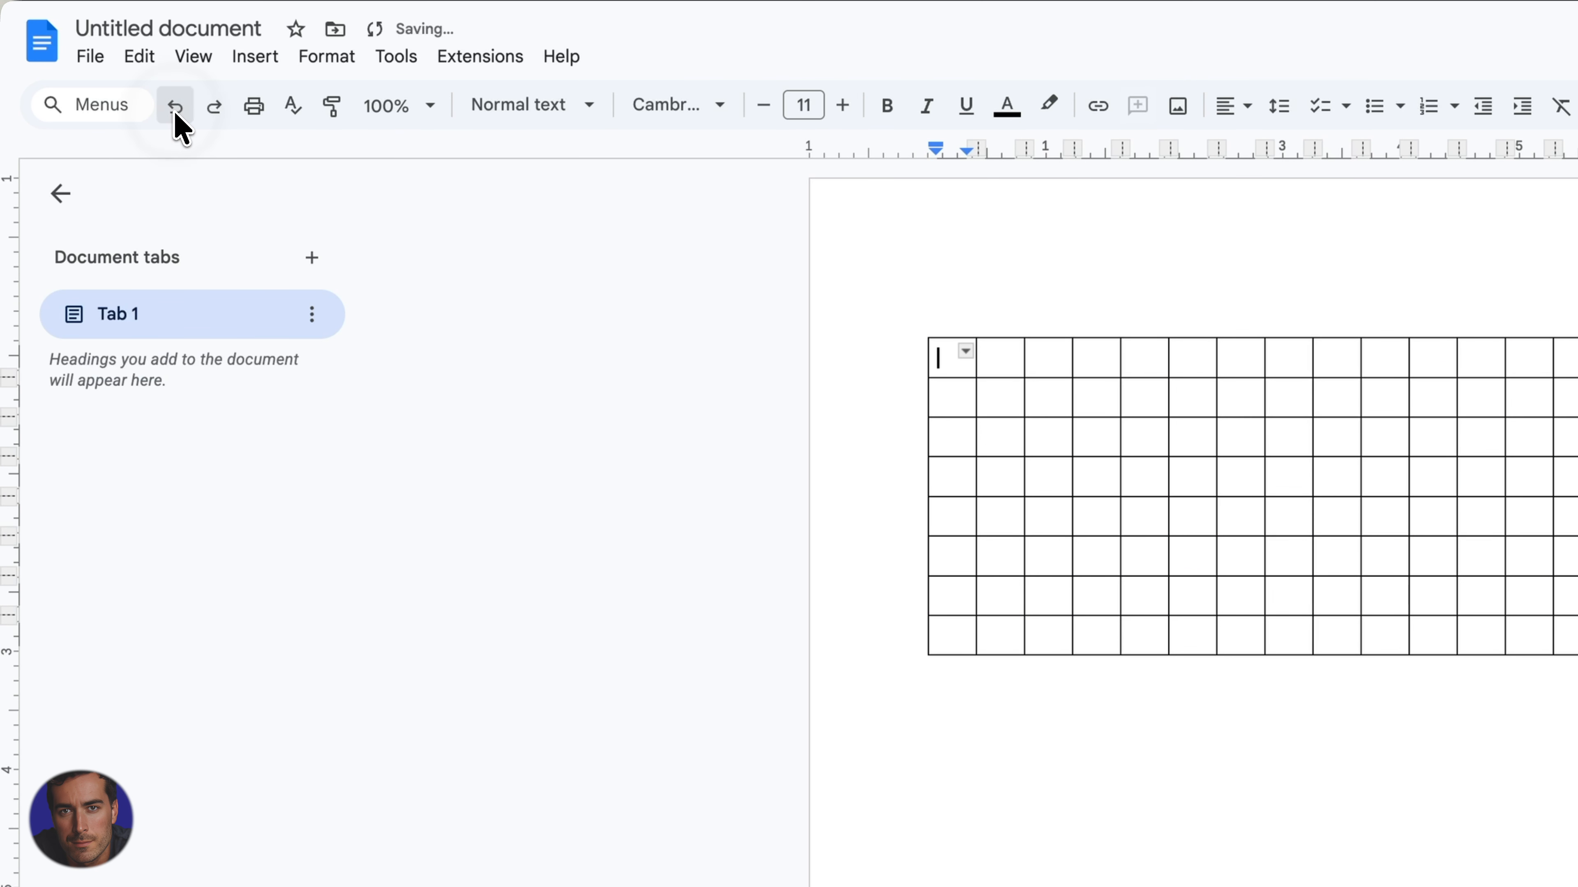
left_click(175, 116)
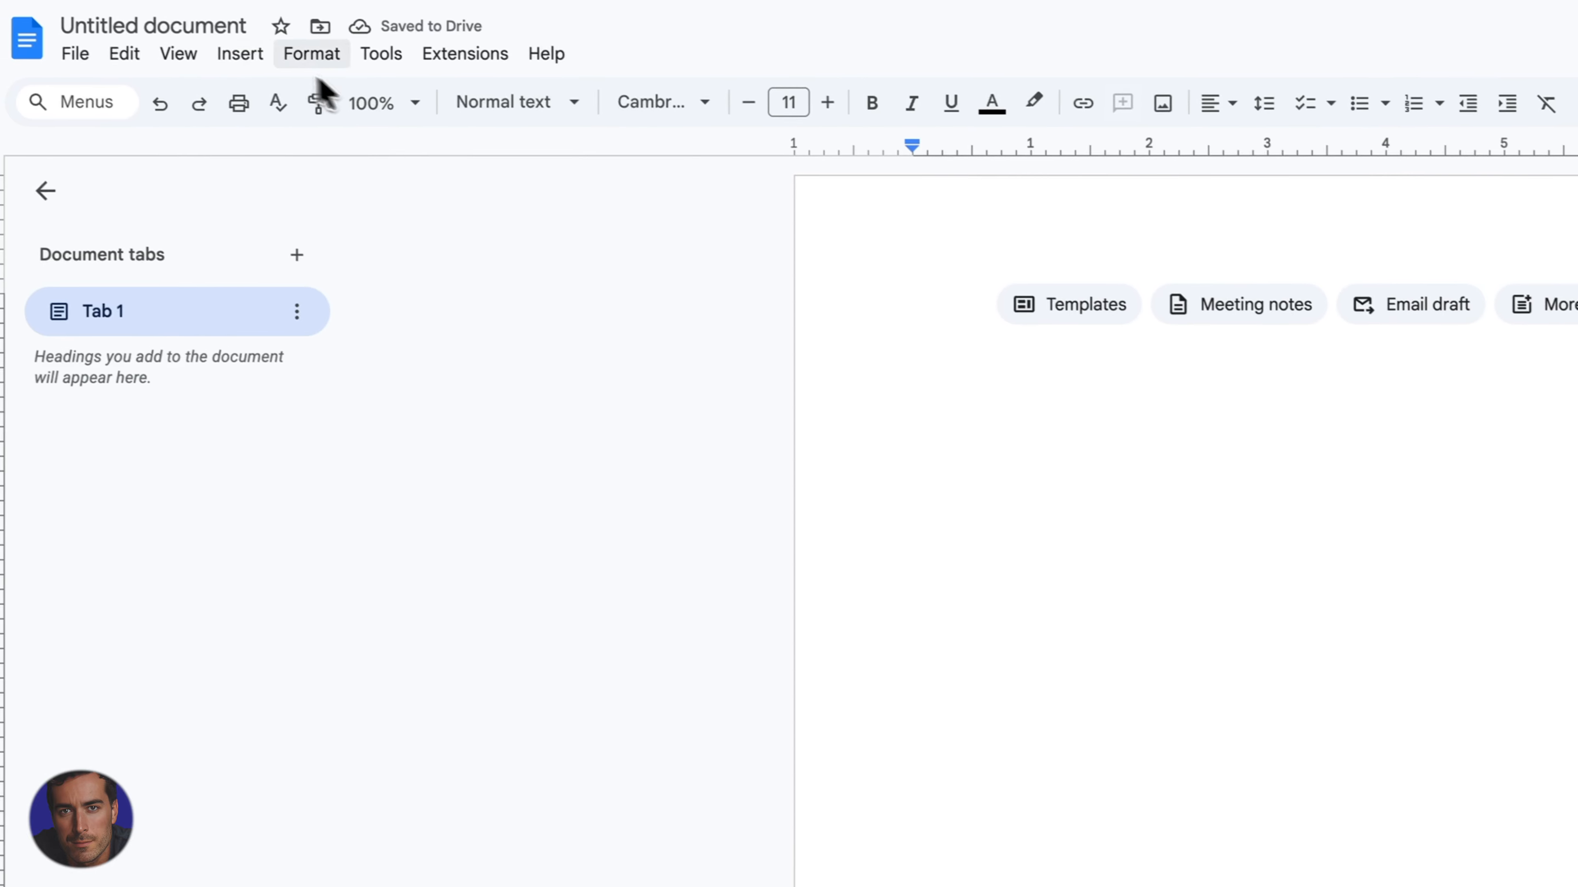
Step: Insert the Product roadmap table building block into the document
left_click(242, 55)
mouse_move(312, 152)
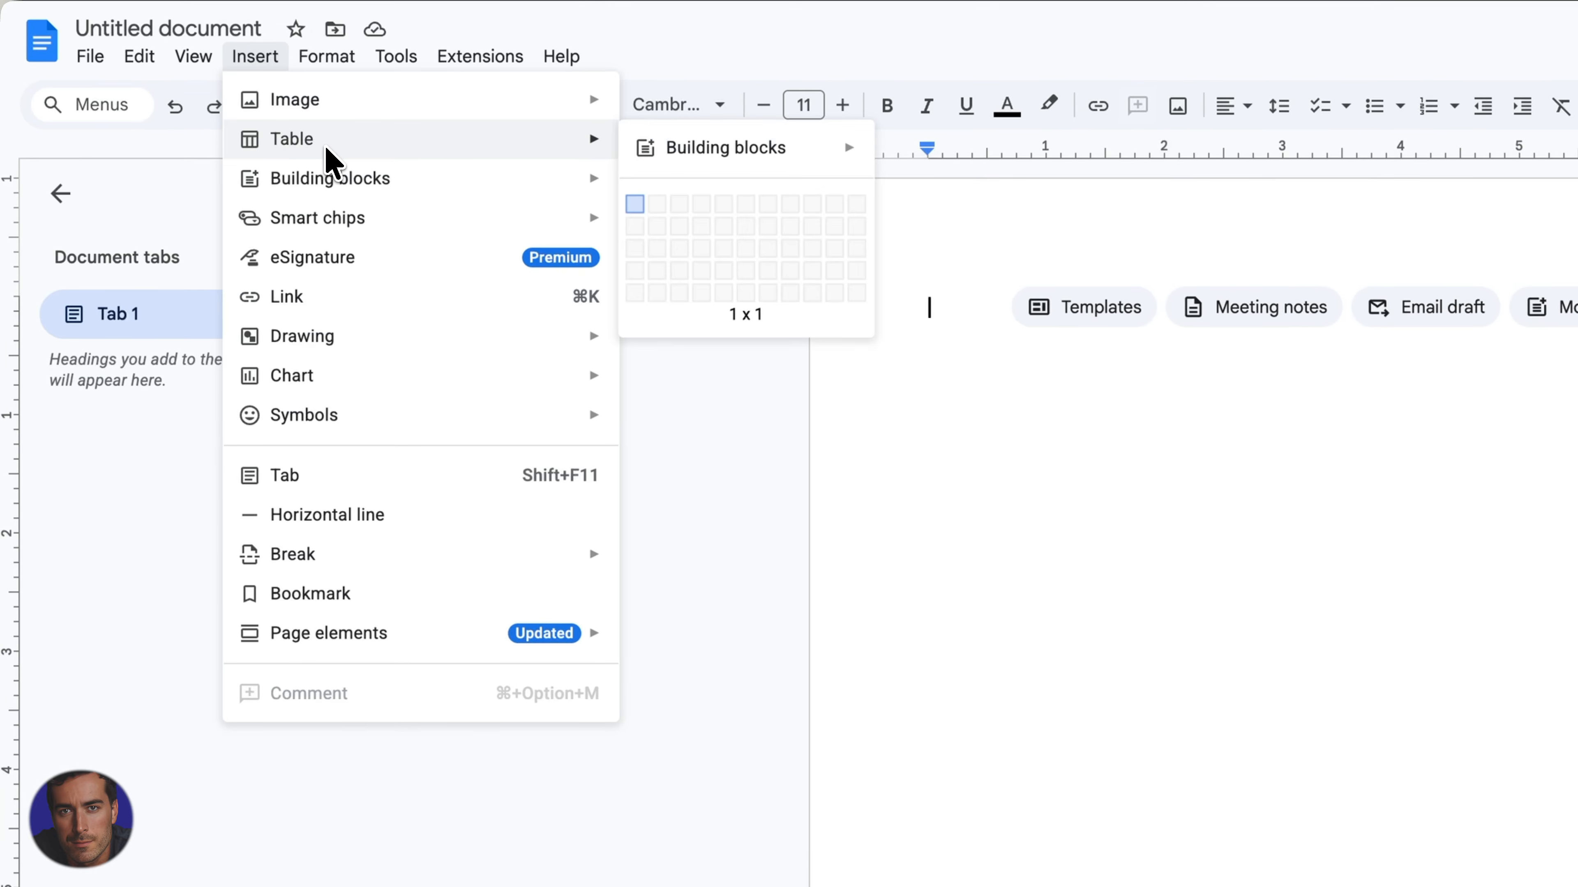
mouse_move(761, 153)
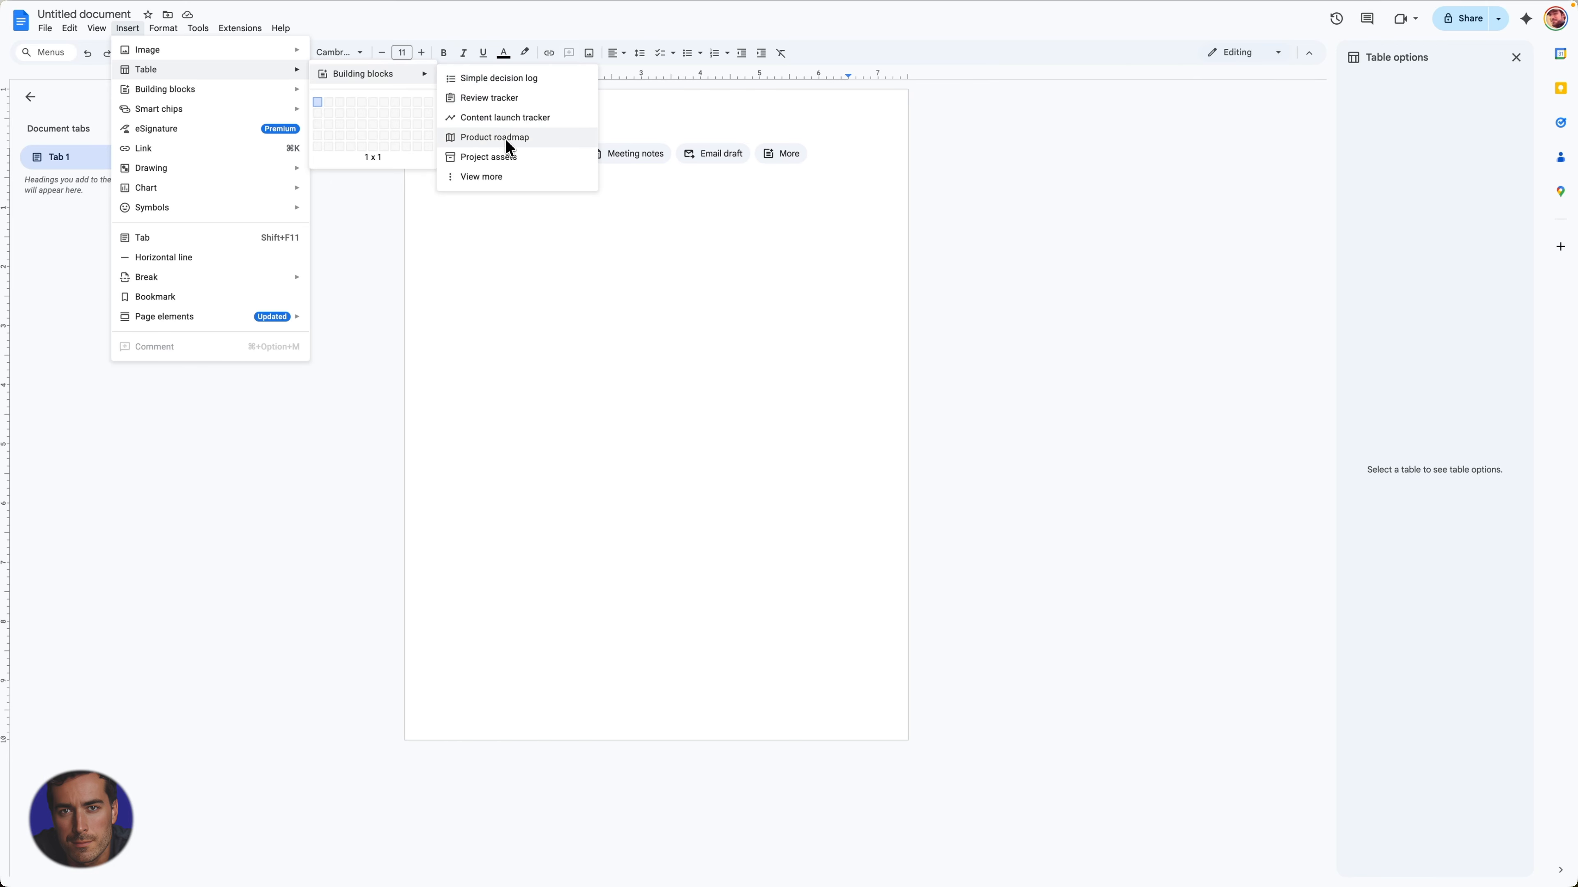
left_click(506, 138)
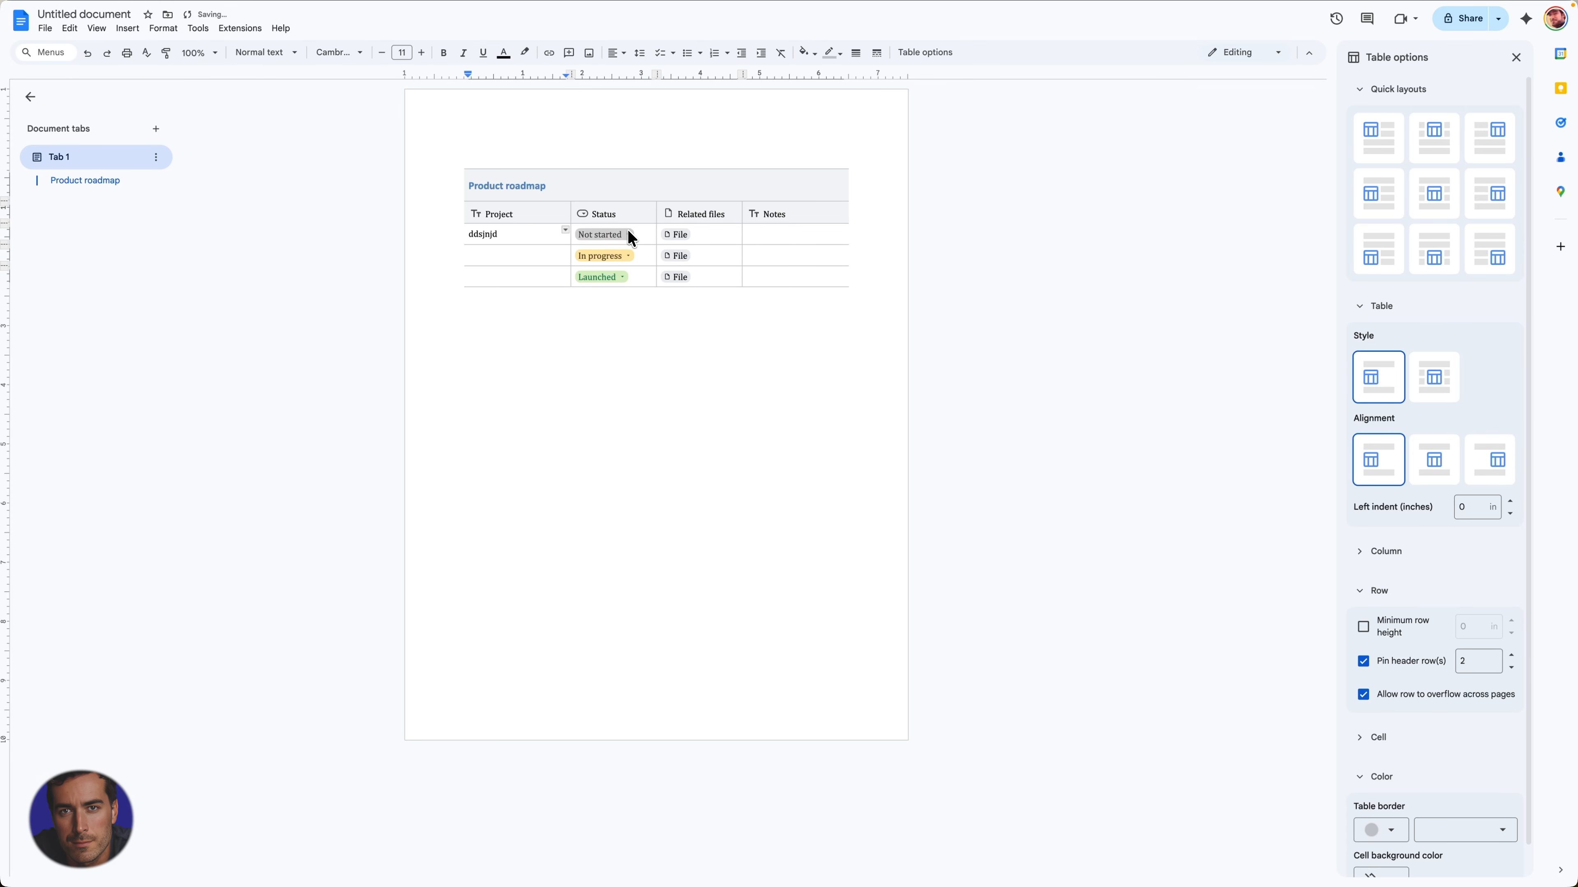
Step: Set the Status of the three roadmap rows to In progress, Launched and In progress
left_click(629, 236)
left_click(628, 277)
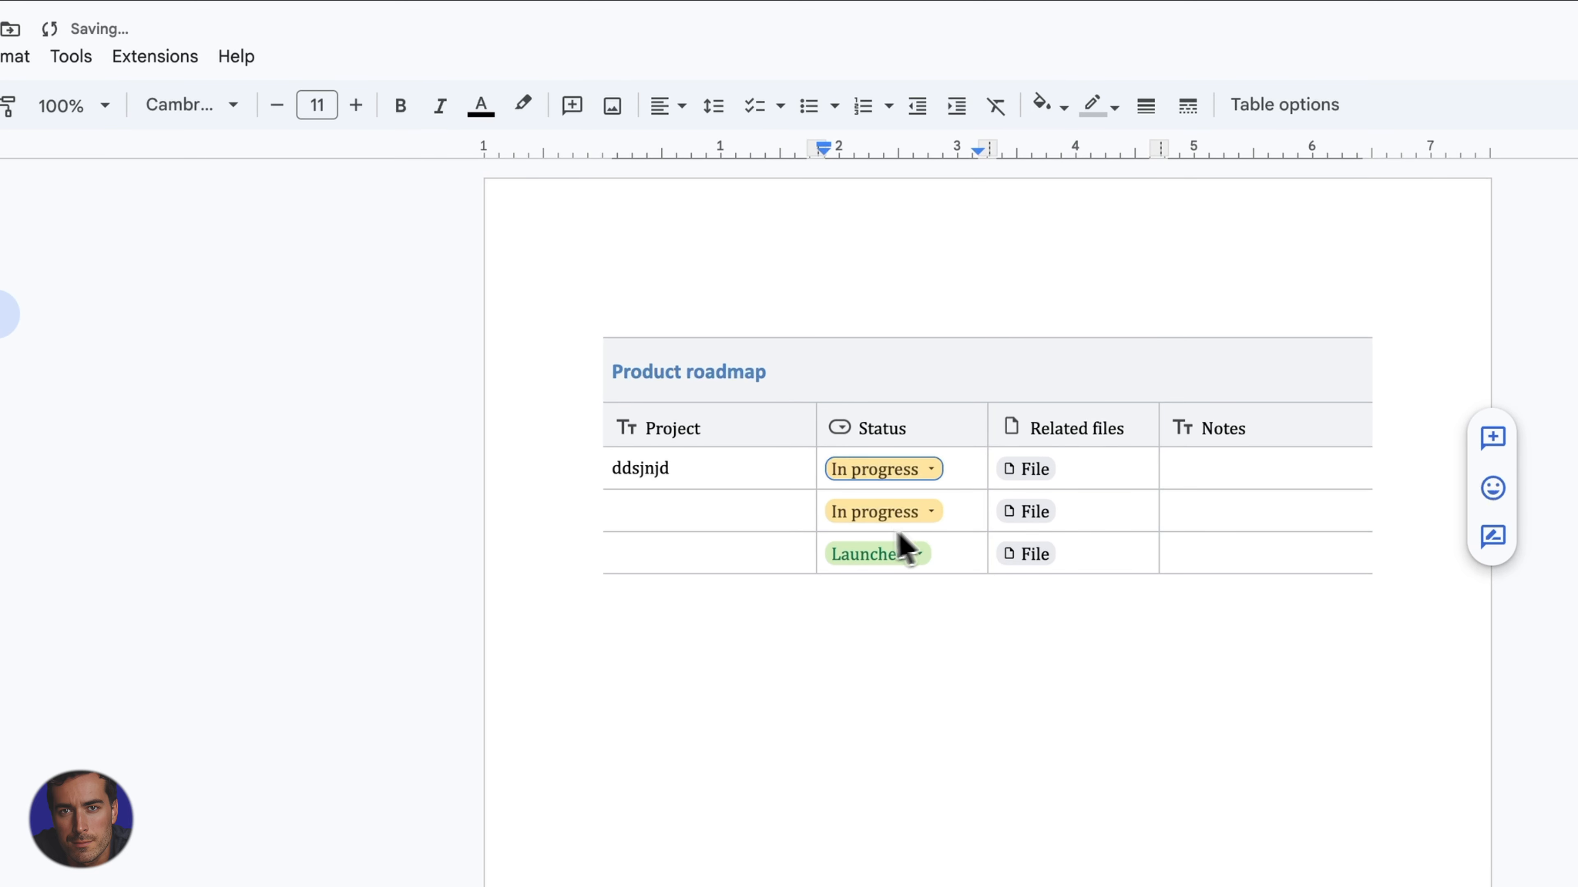
left_click(932, 513)
left_click(942, 559)
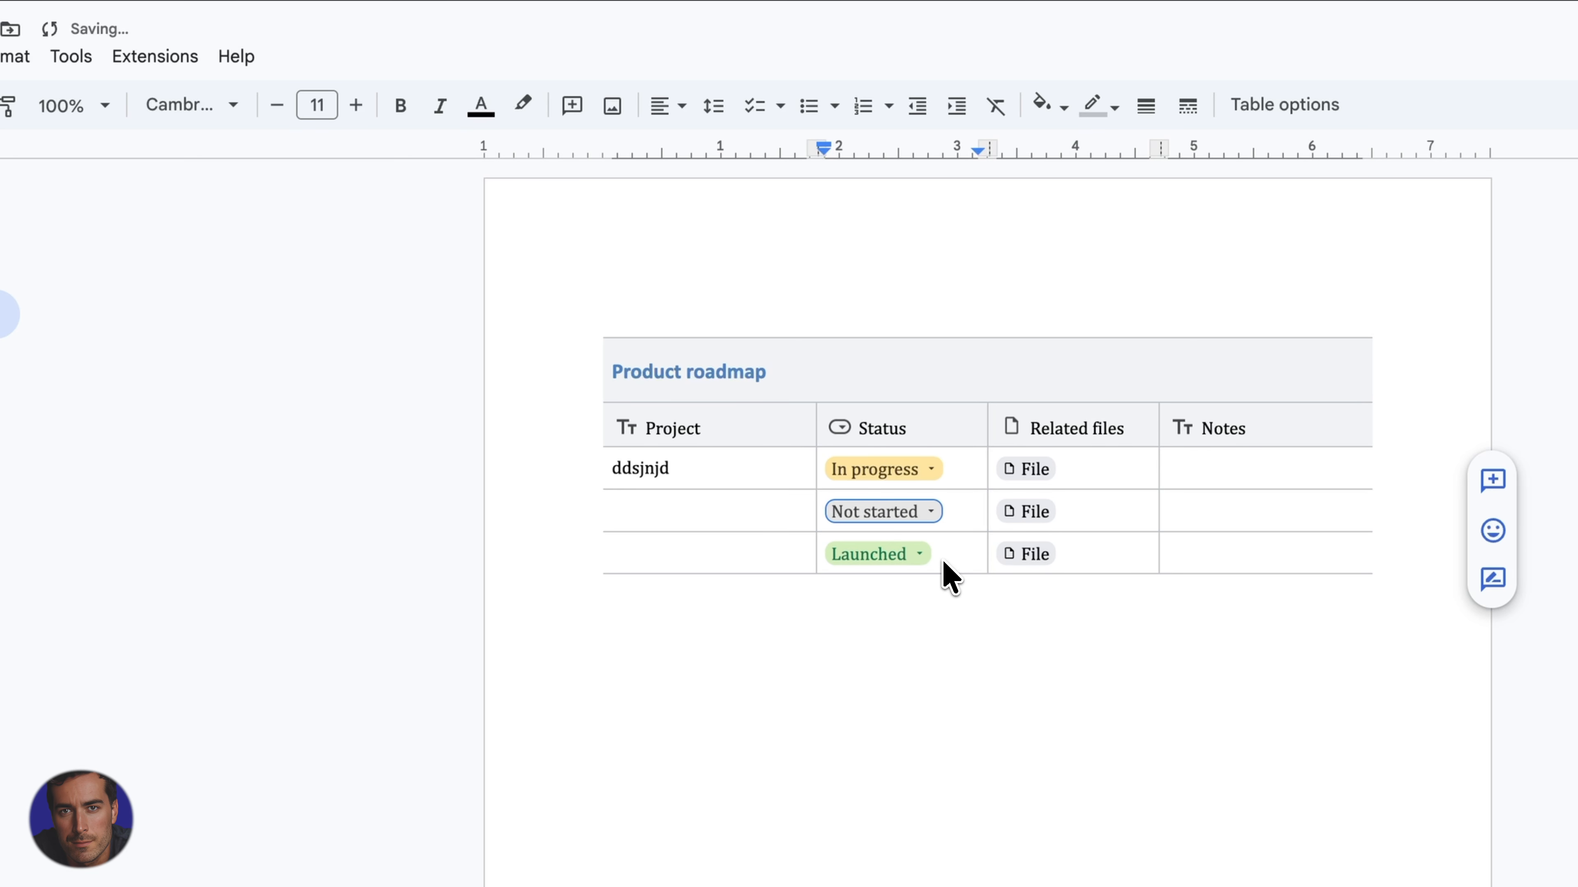
left_click(927, 556)
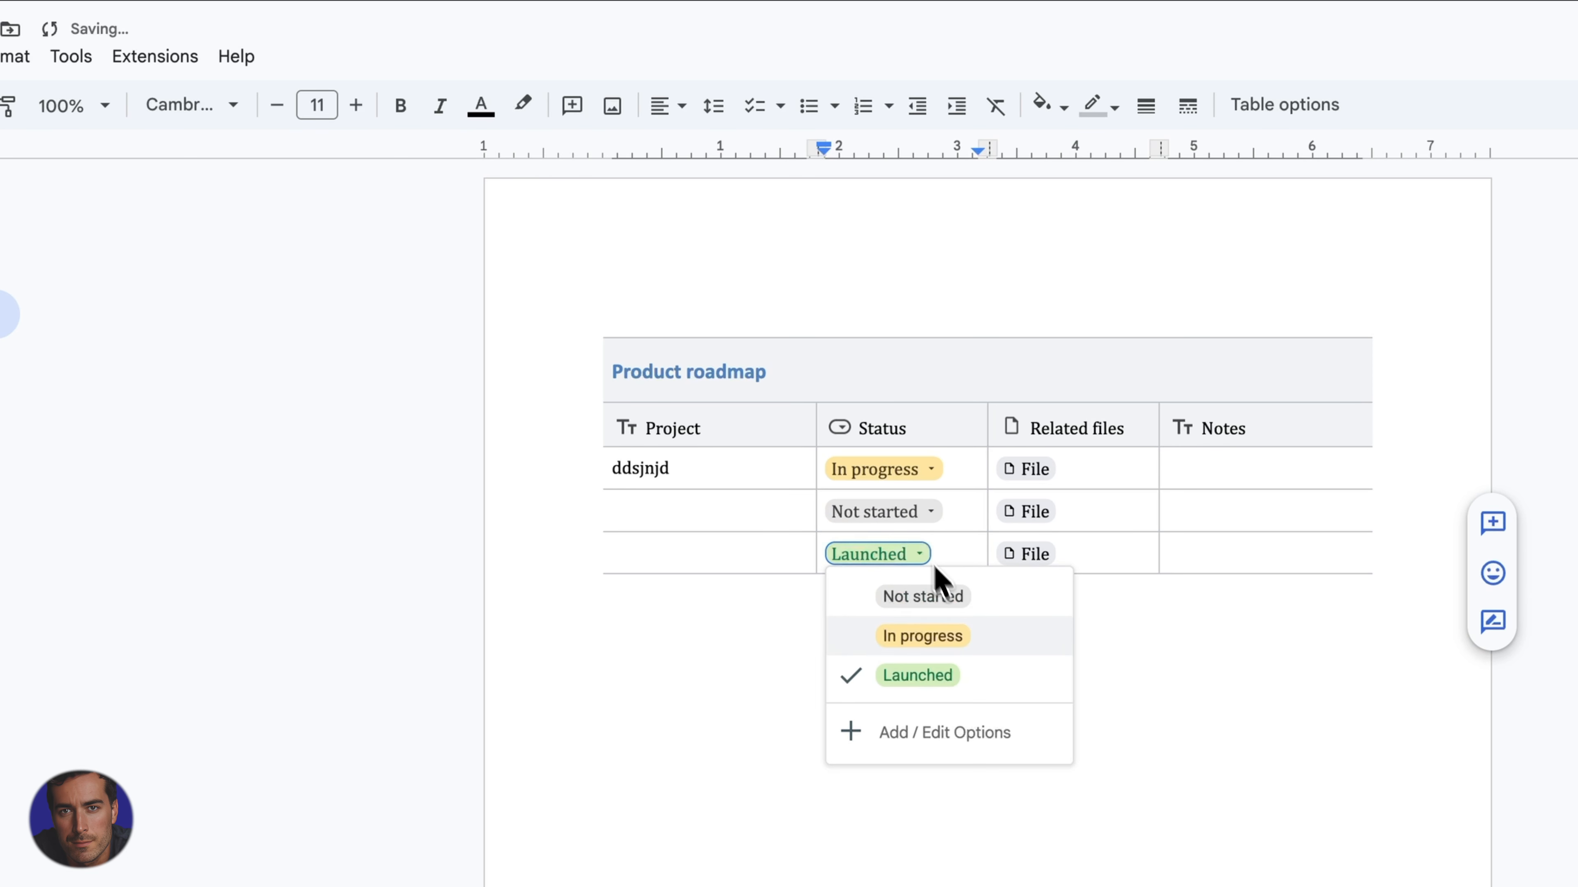
left_click(915, 637)
left_click(906, 513)
left_click(929, 635)
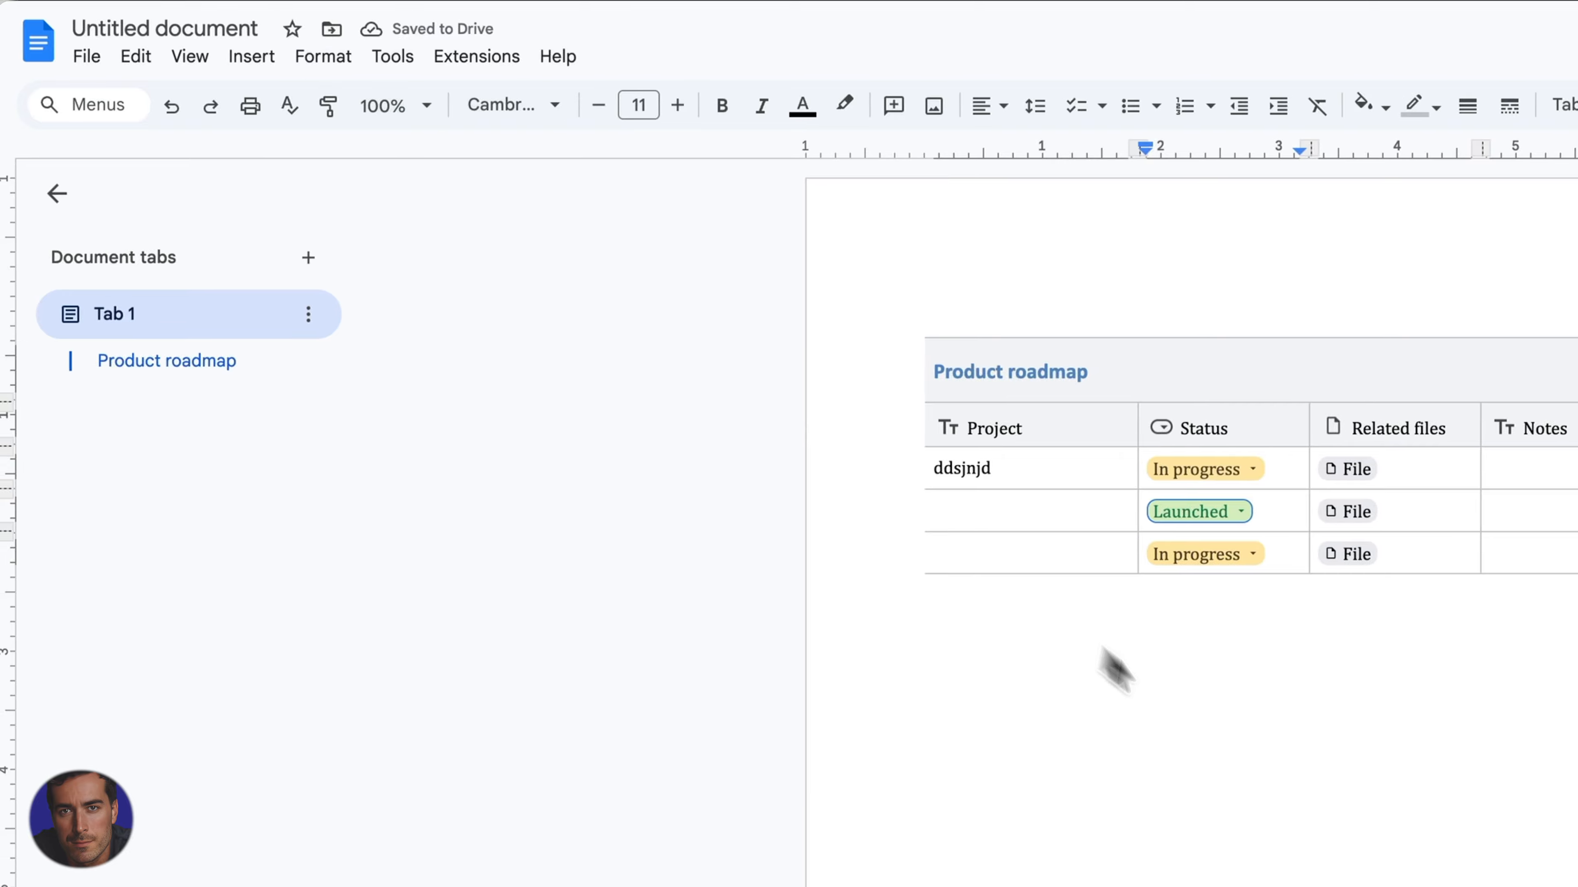
Step: Place the cursor below the roadmap table and open the full collection of table building blocks
left_click(1116, 670)
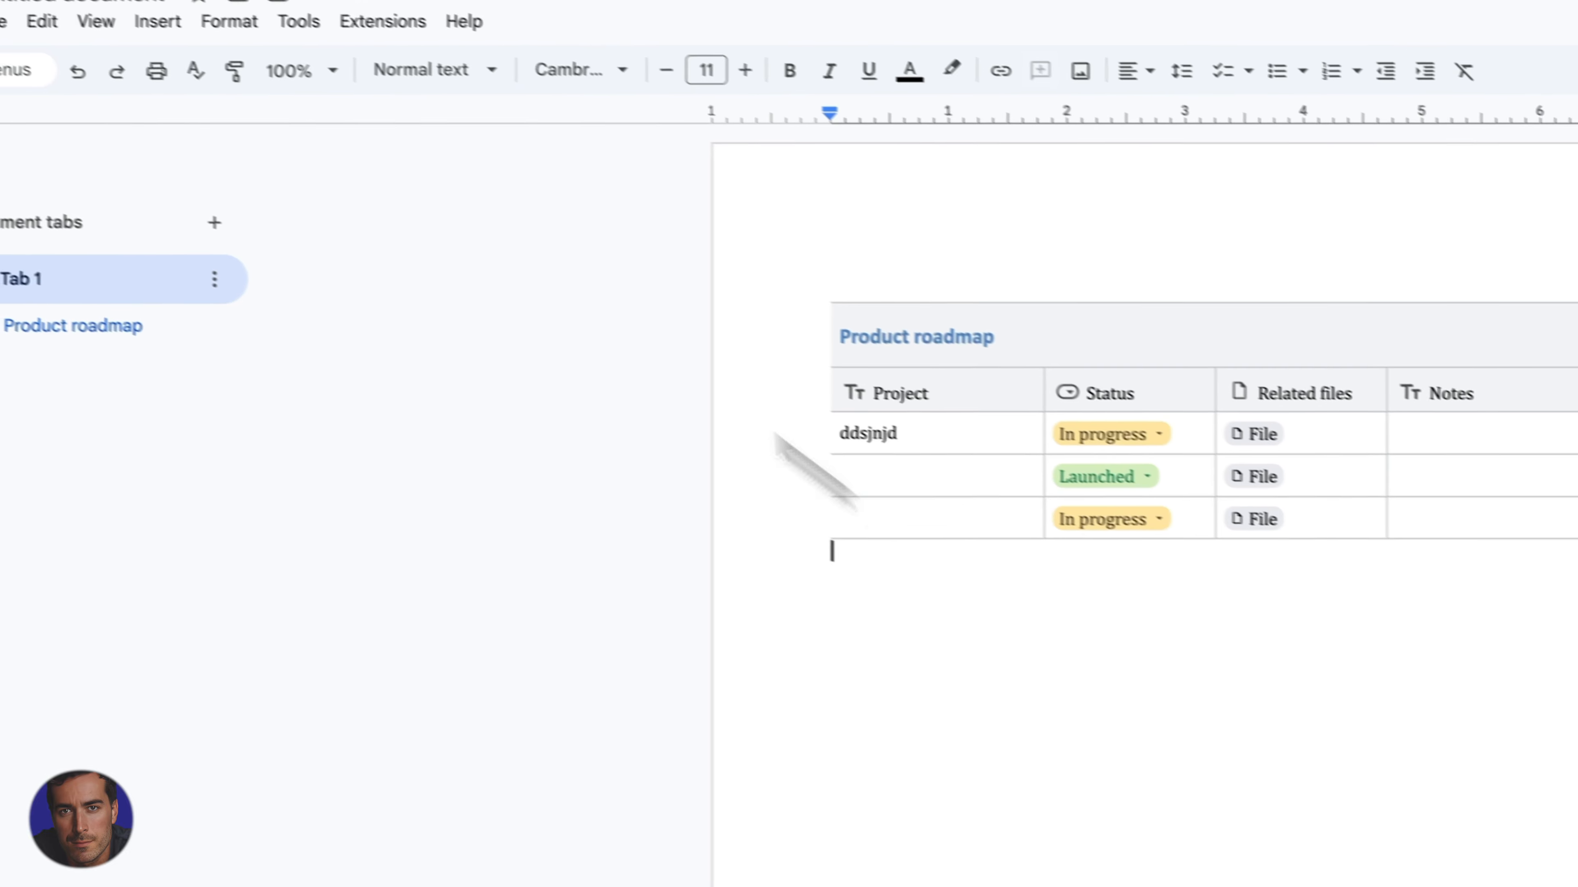
left_click(251, 56)
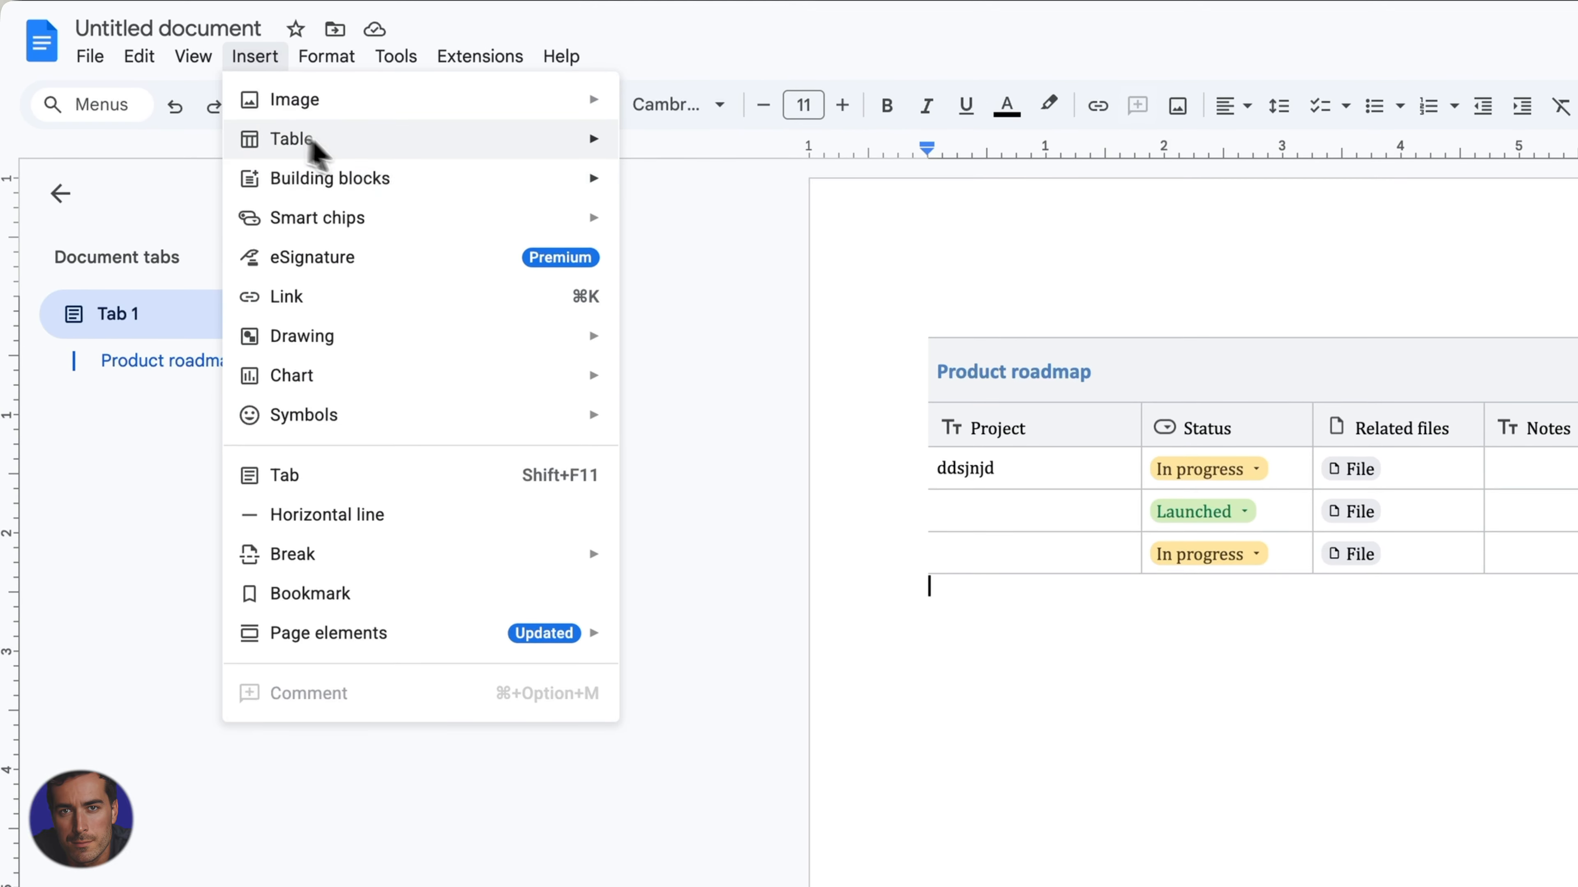
mouse_move(314, 149)
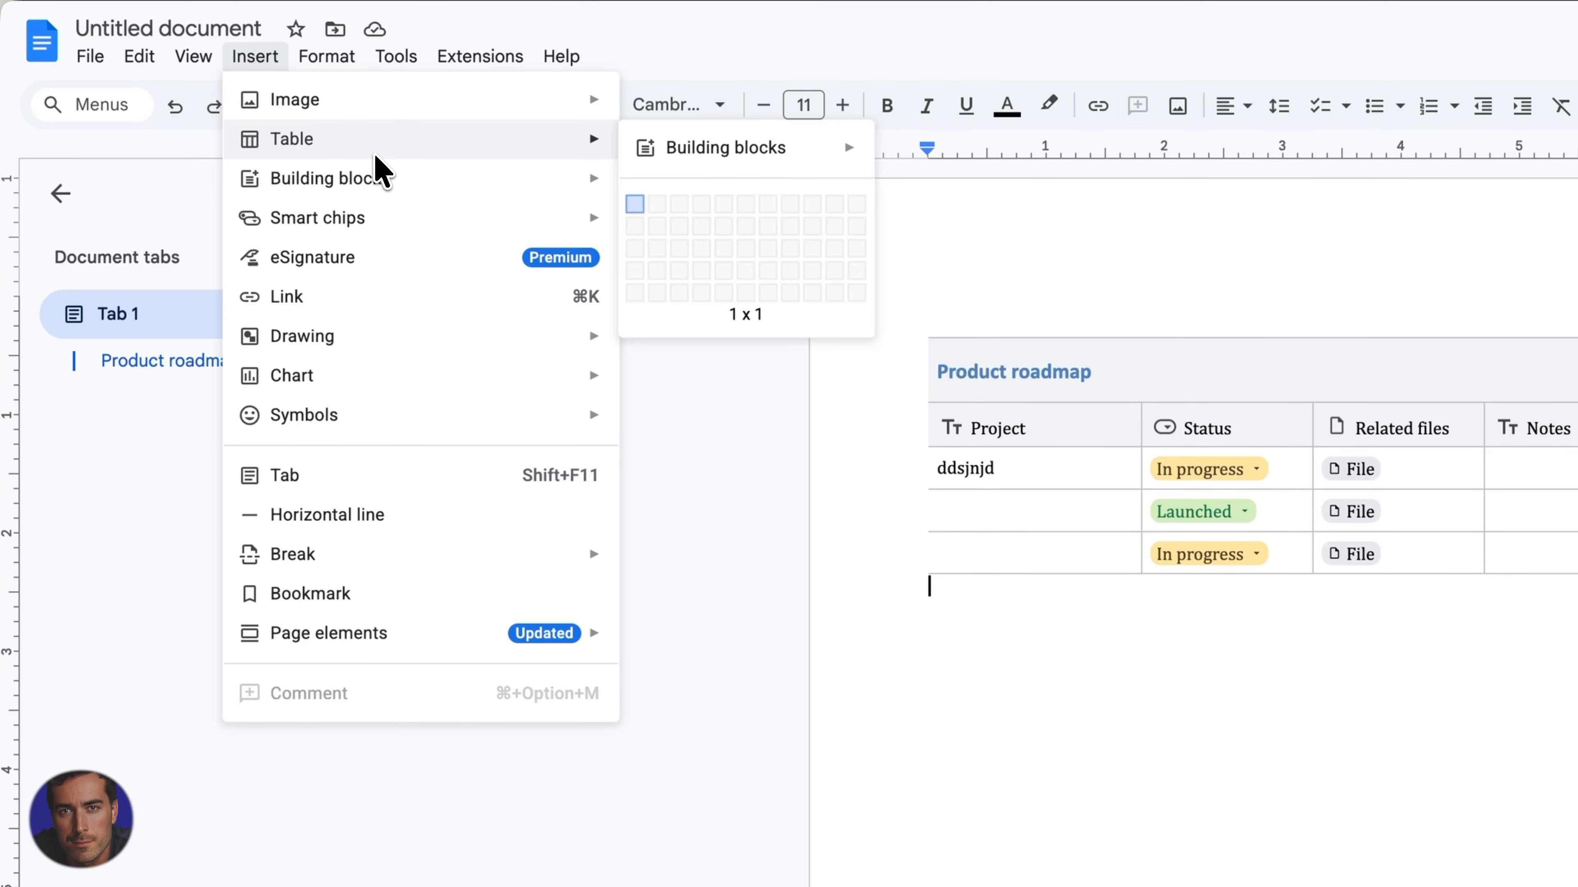
mouse_move(714, 166)
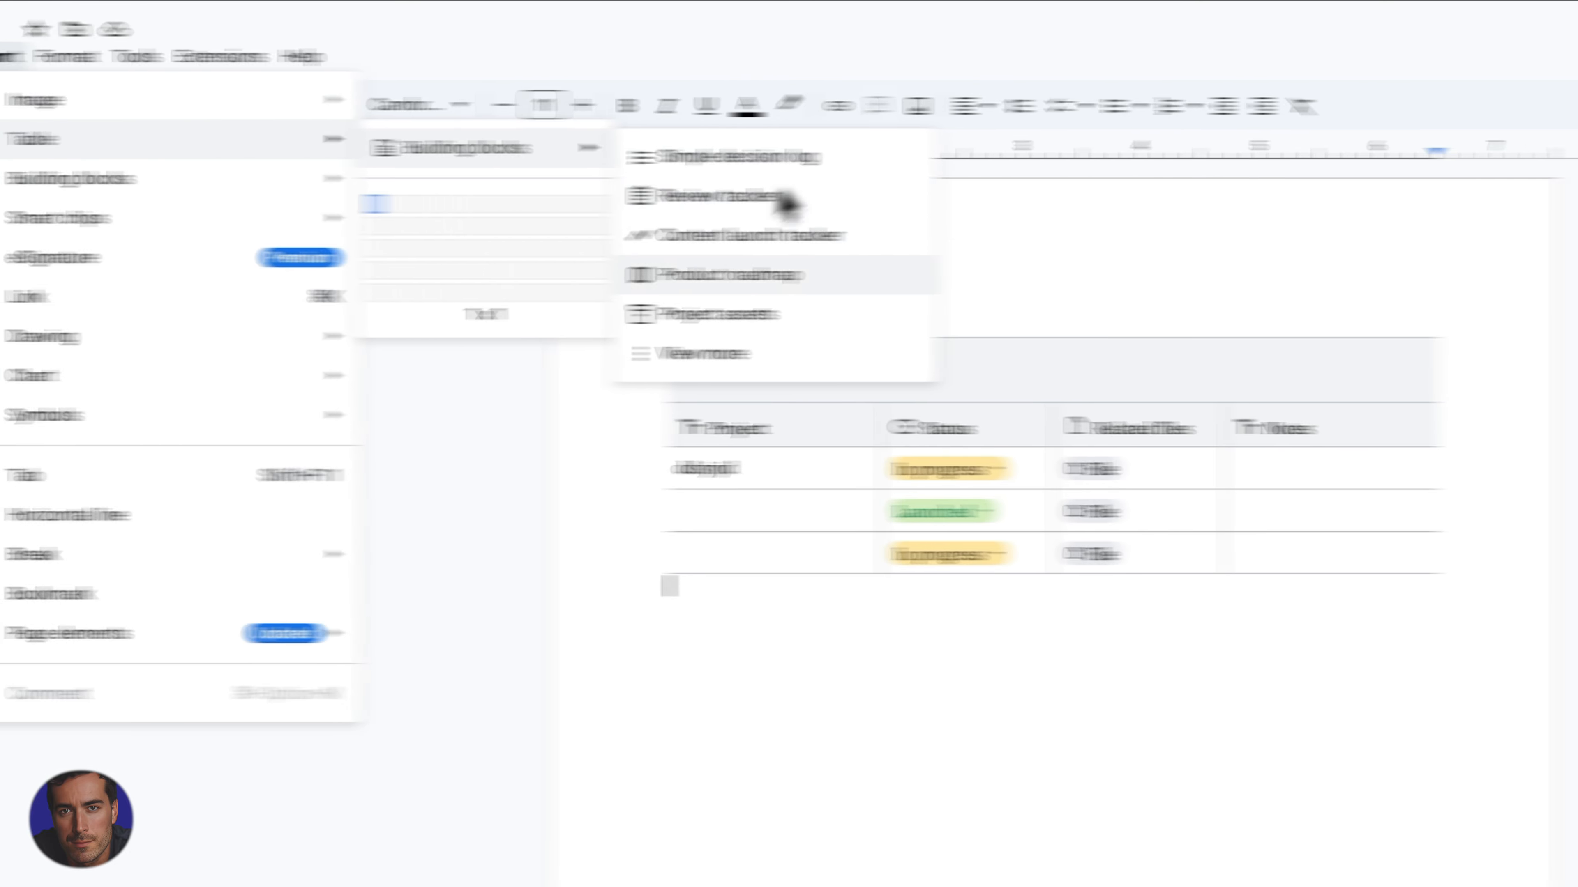
left_click(957, 357)
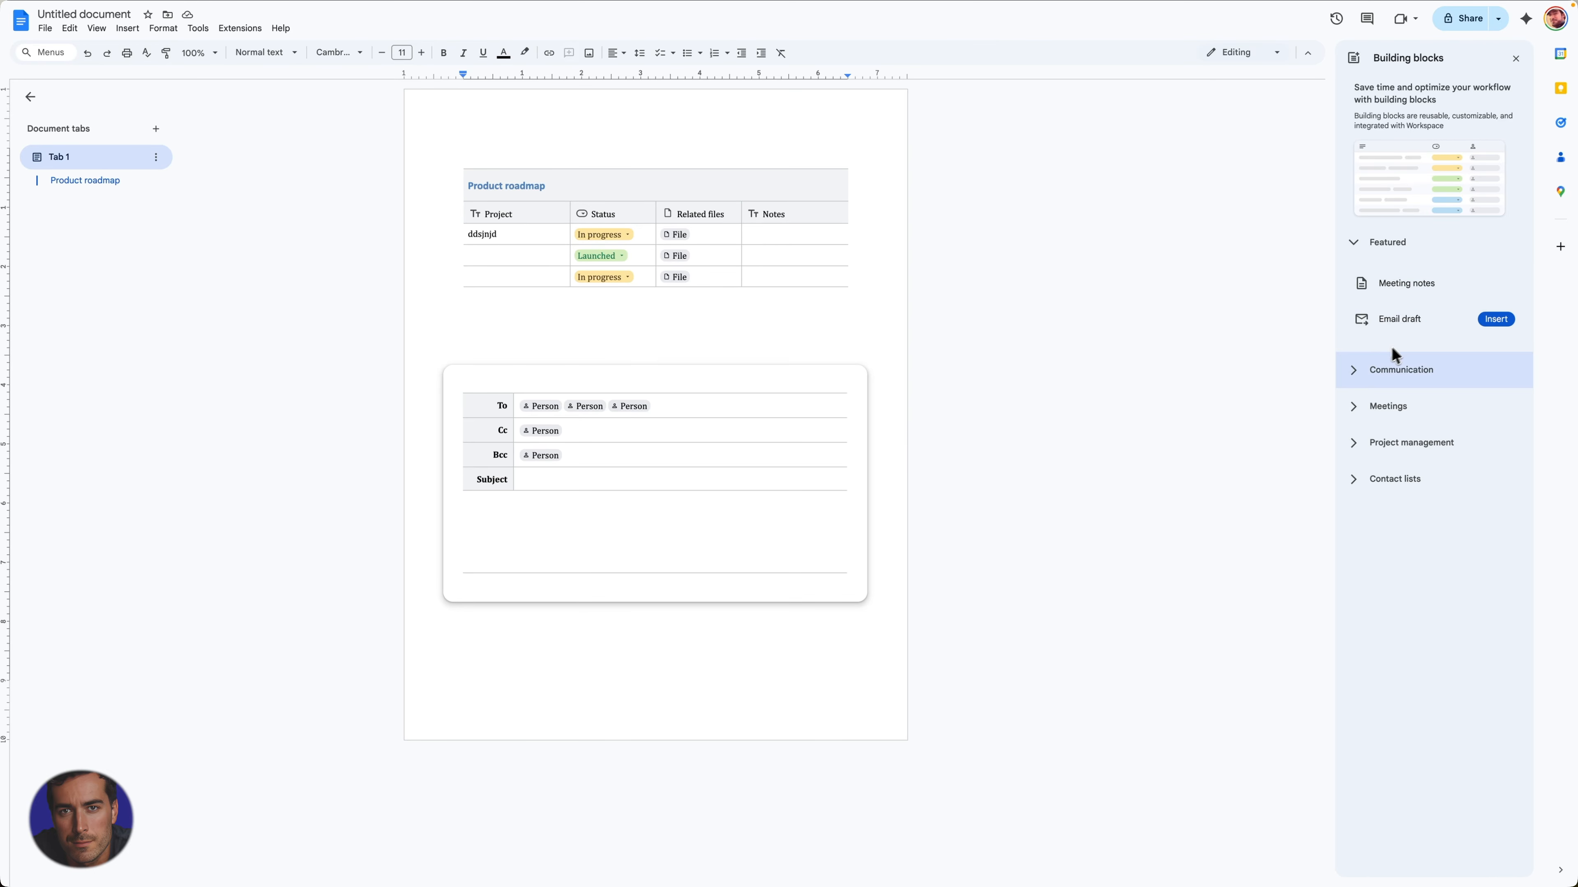
Step: Browse the Communication, Meetings and Project management building blocks, and insert Sales contacts from the Contact lists category
left_click(1250, 371)
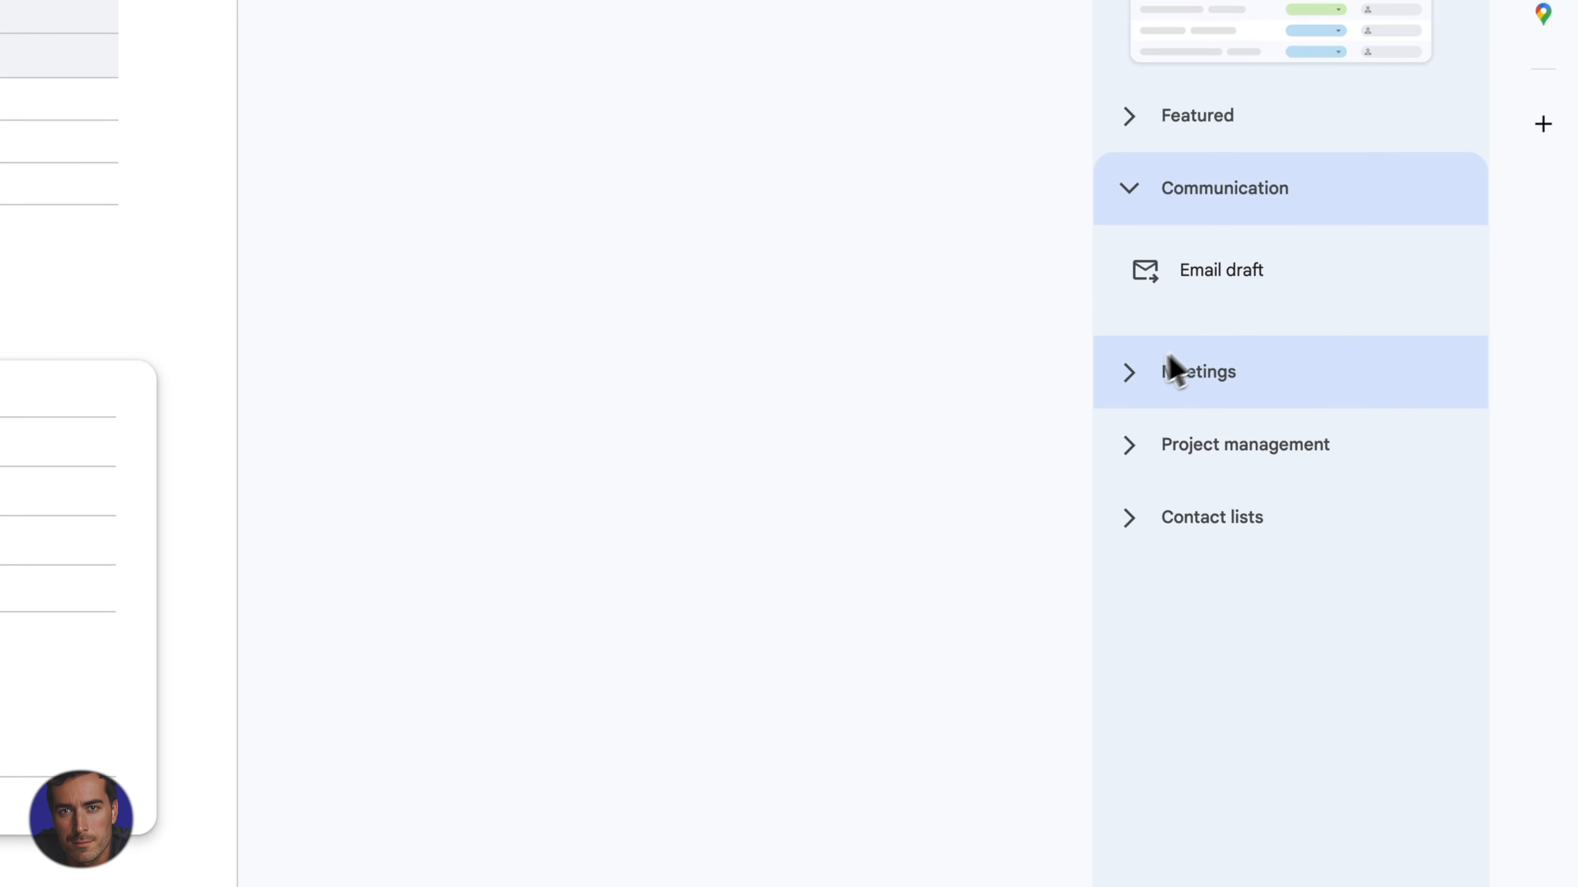
left_click(1149, 373)
mouse_move(1227, 359)
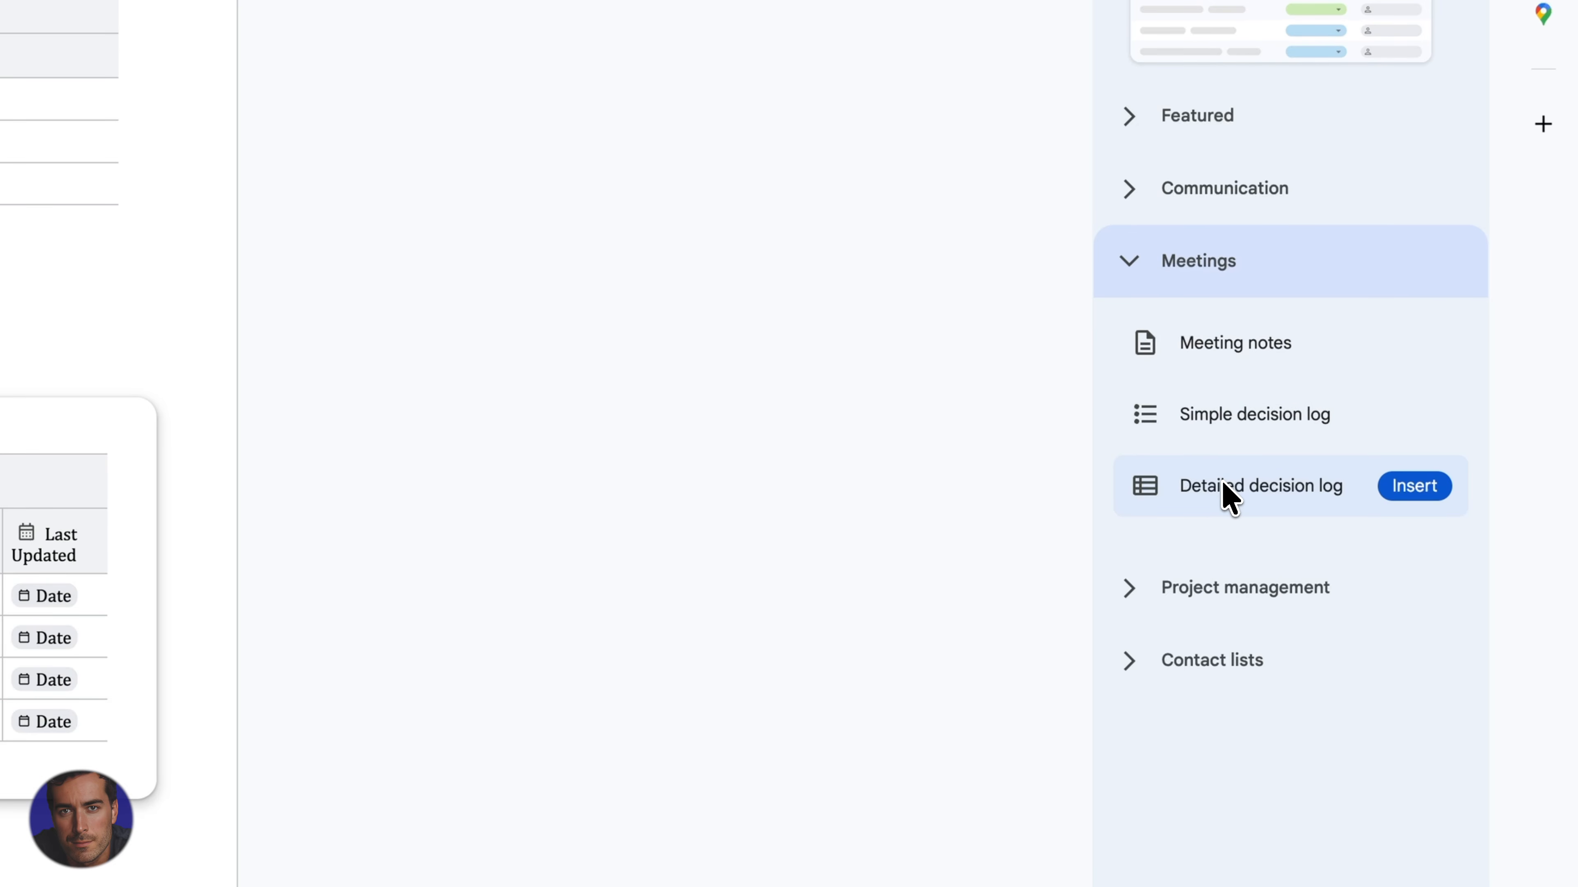
left_click(1129, 597)
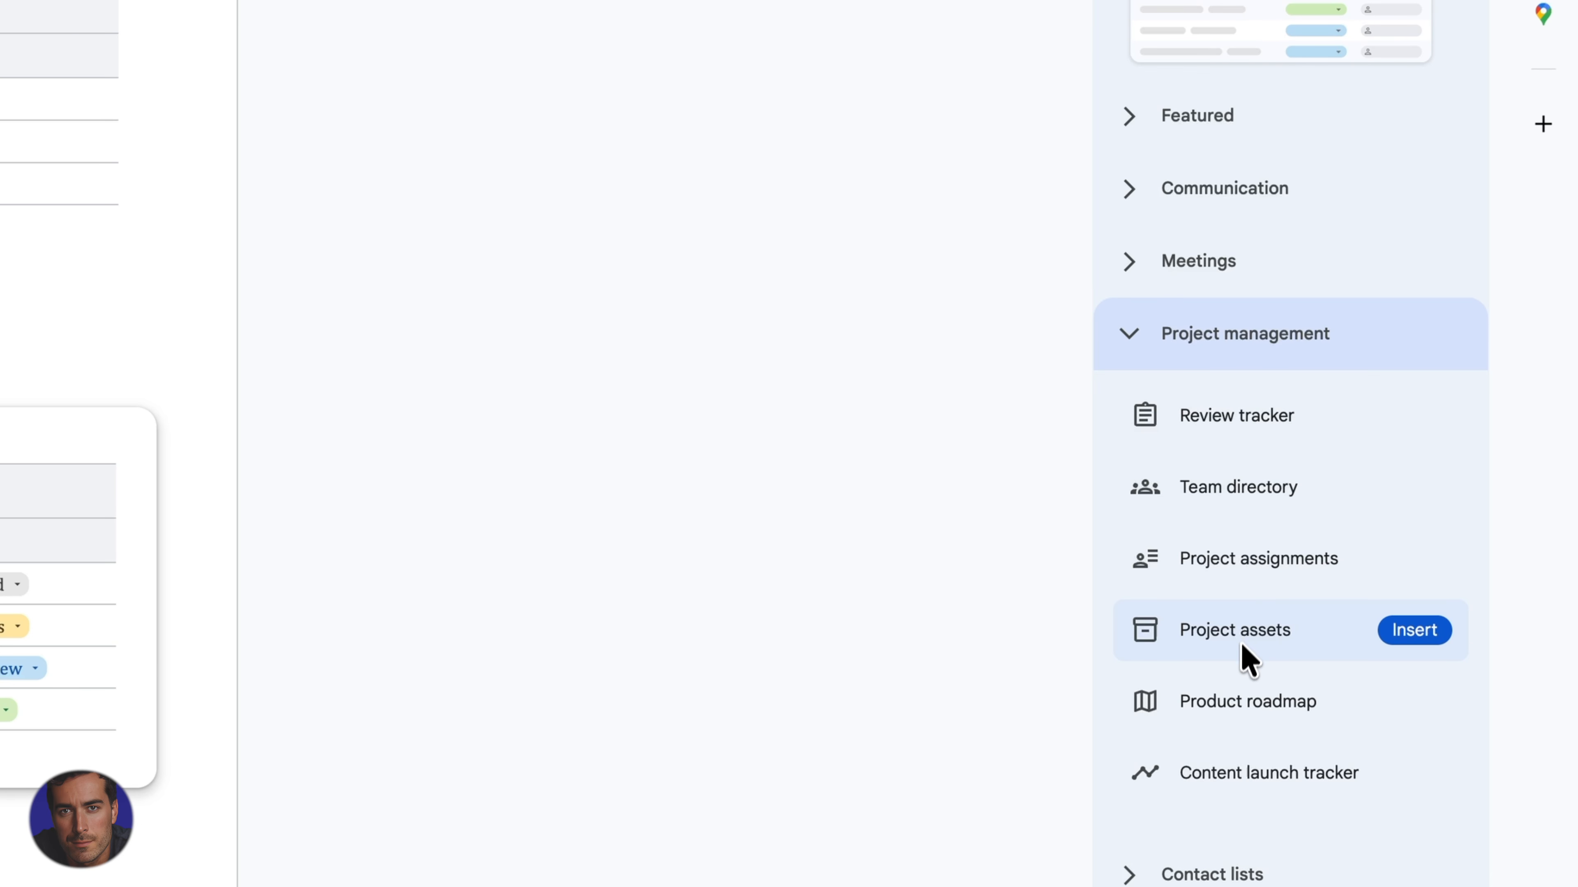
scroll(1289, 684, "down", 3)
left_click(1139, 653)
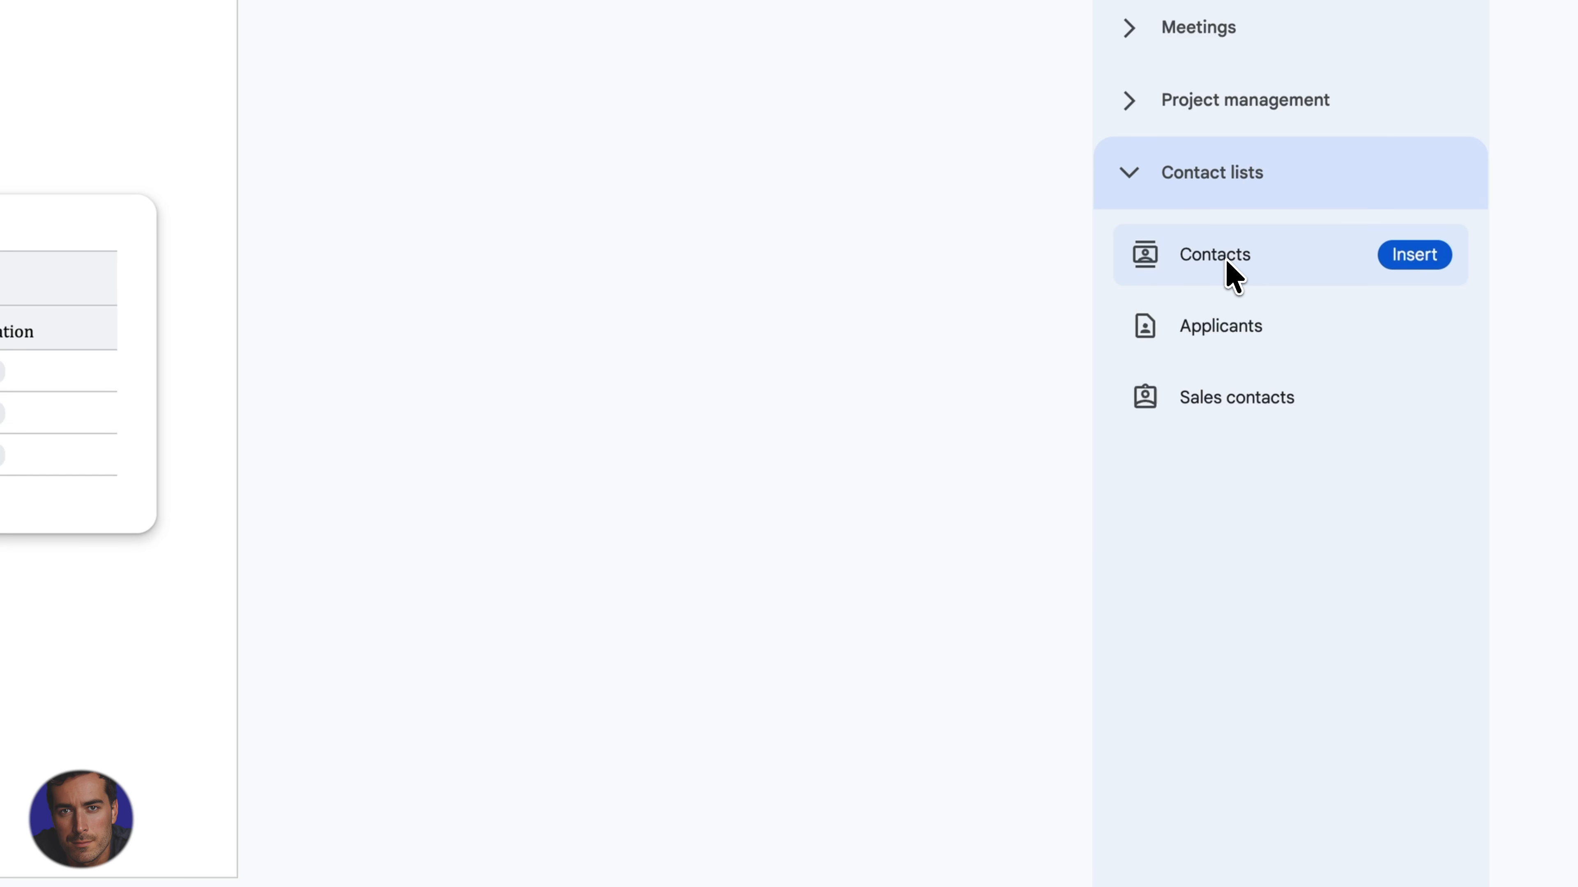
left_click(1222, 398)
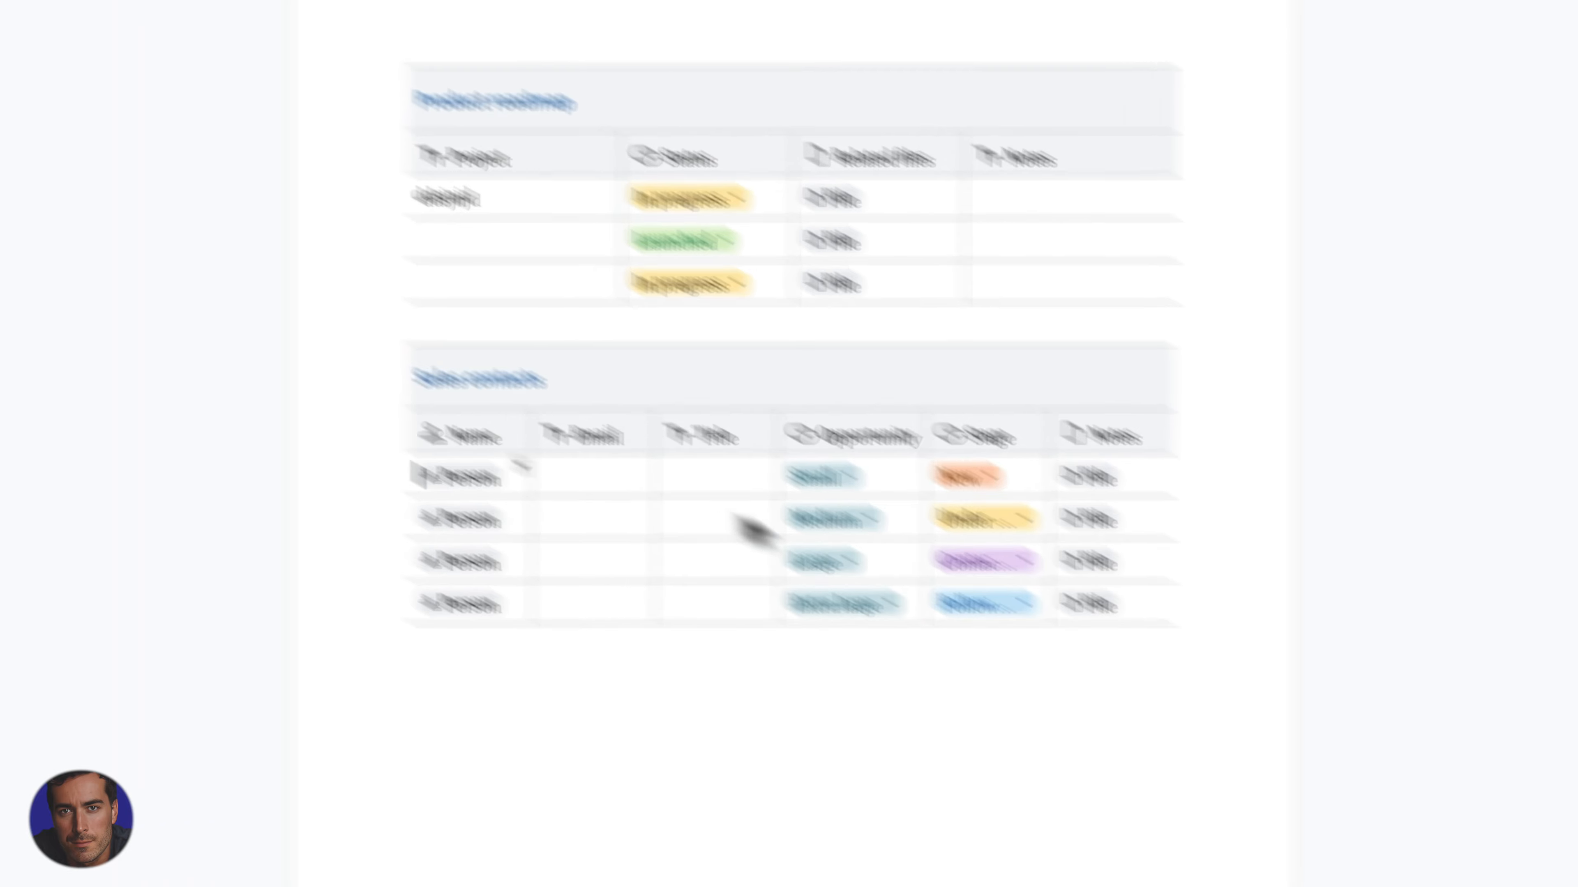
Step: Edit the sales table's title to read "Sales contacff", try cornflower blue on its text, and set its text colour to dark red
left_click(541, 383)
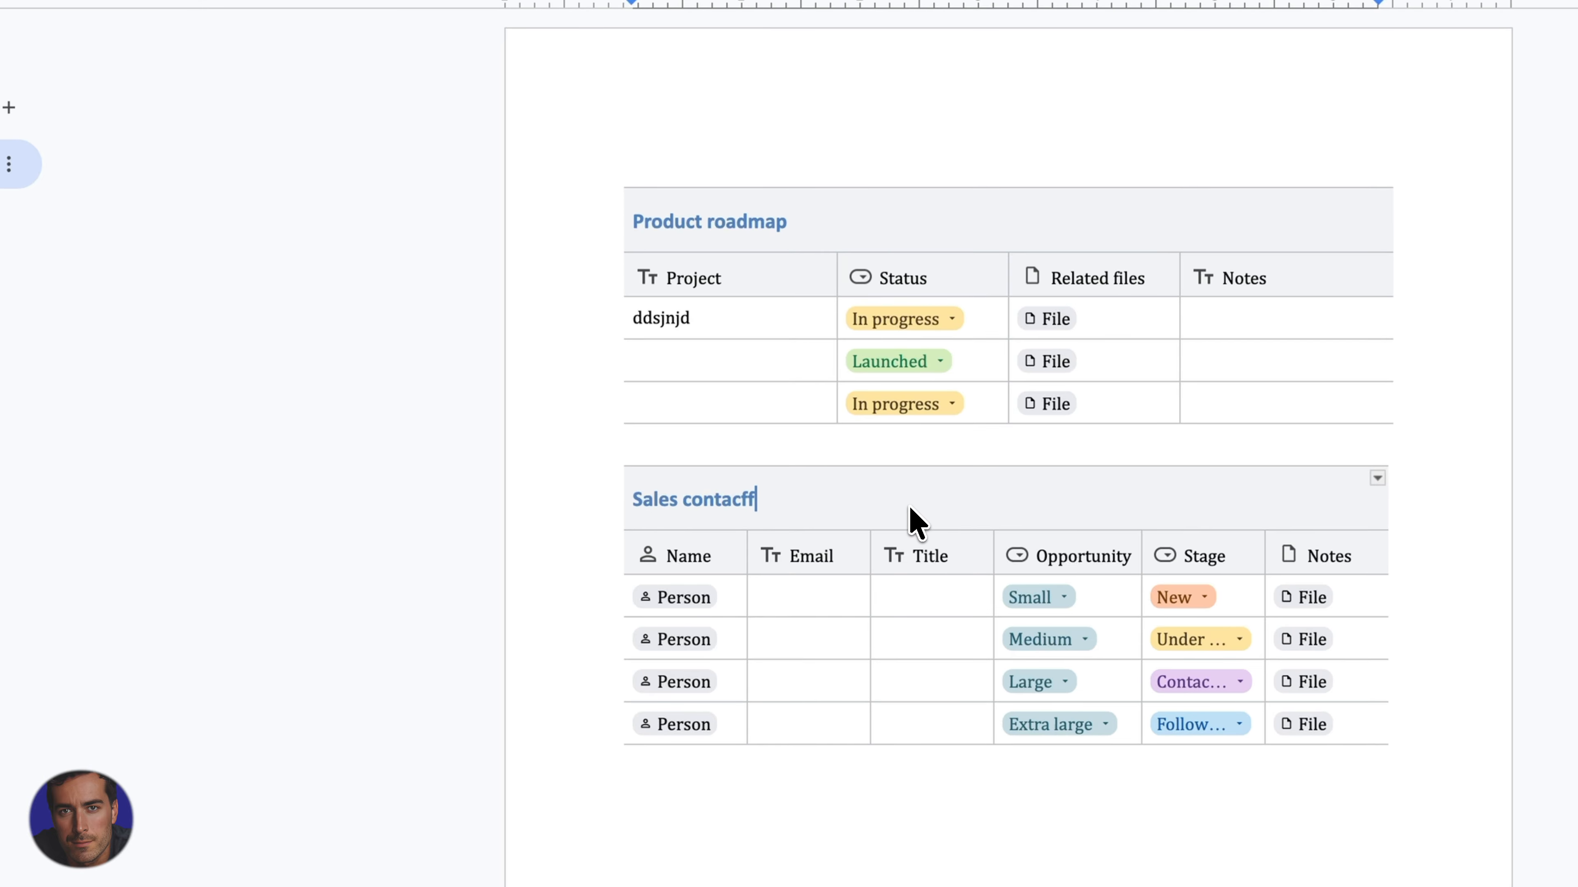
mouse_move(789, 474)
left_click_drag(807, 516, 626, 511)
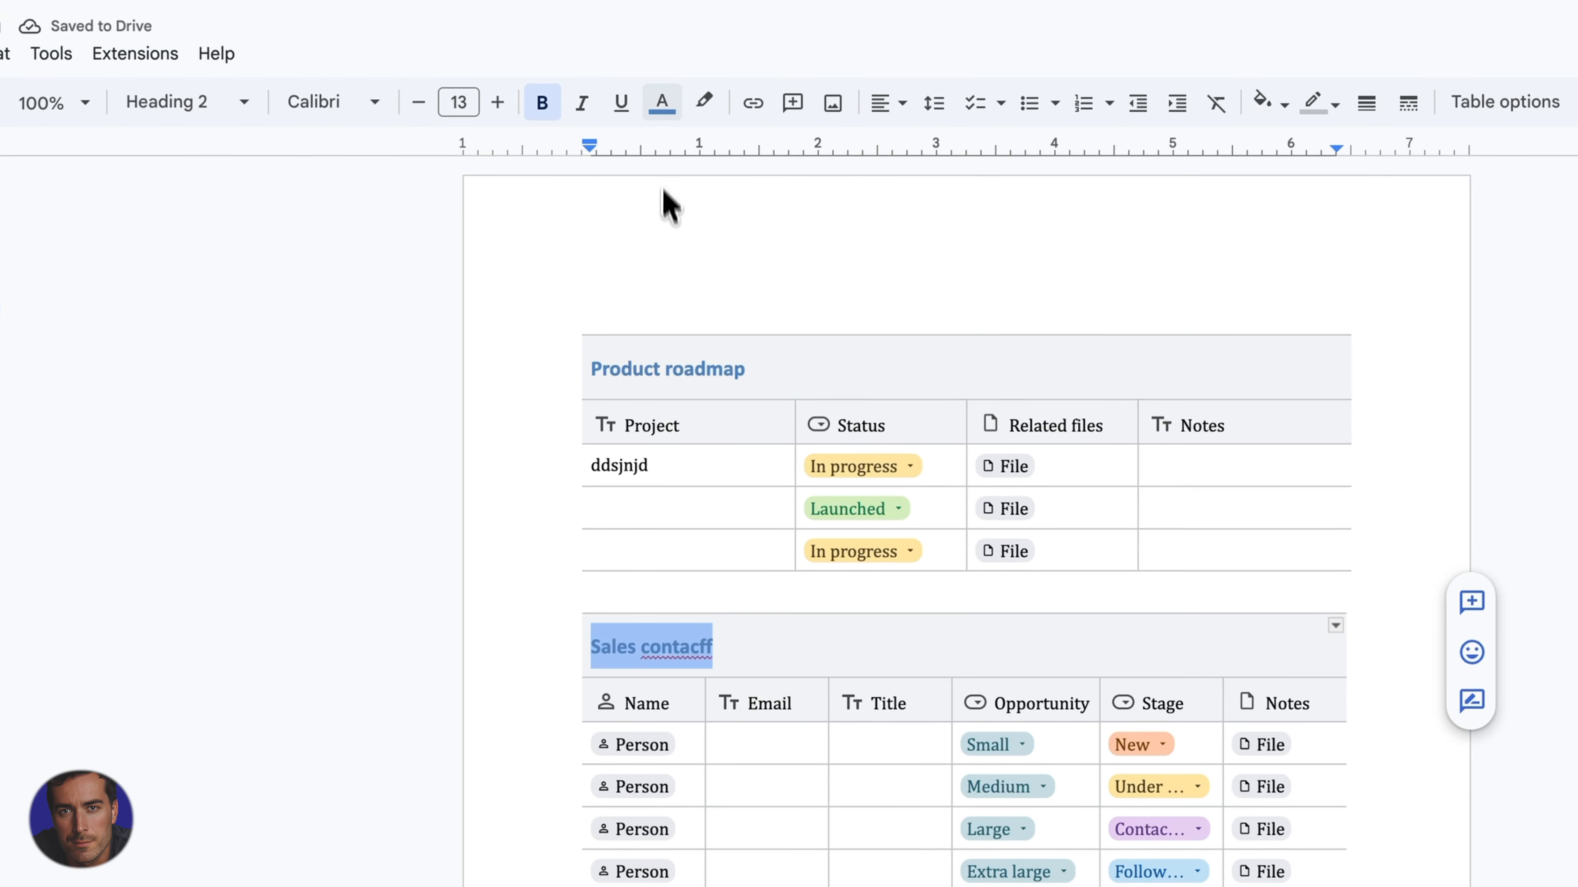
left_click(662, 104)
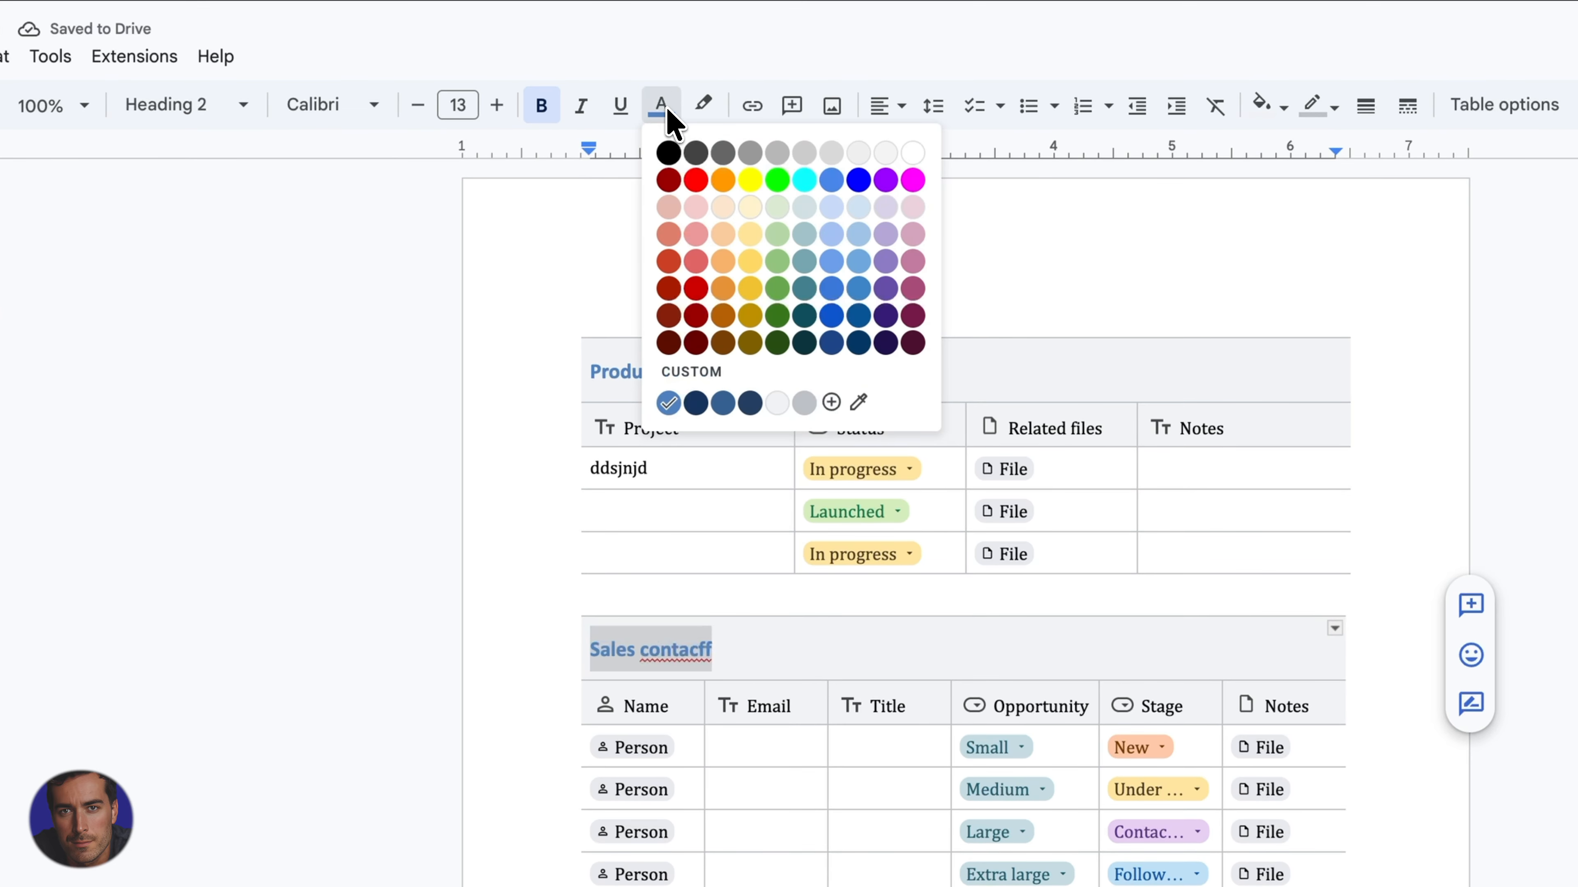
left_click(834, 181)
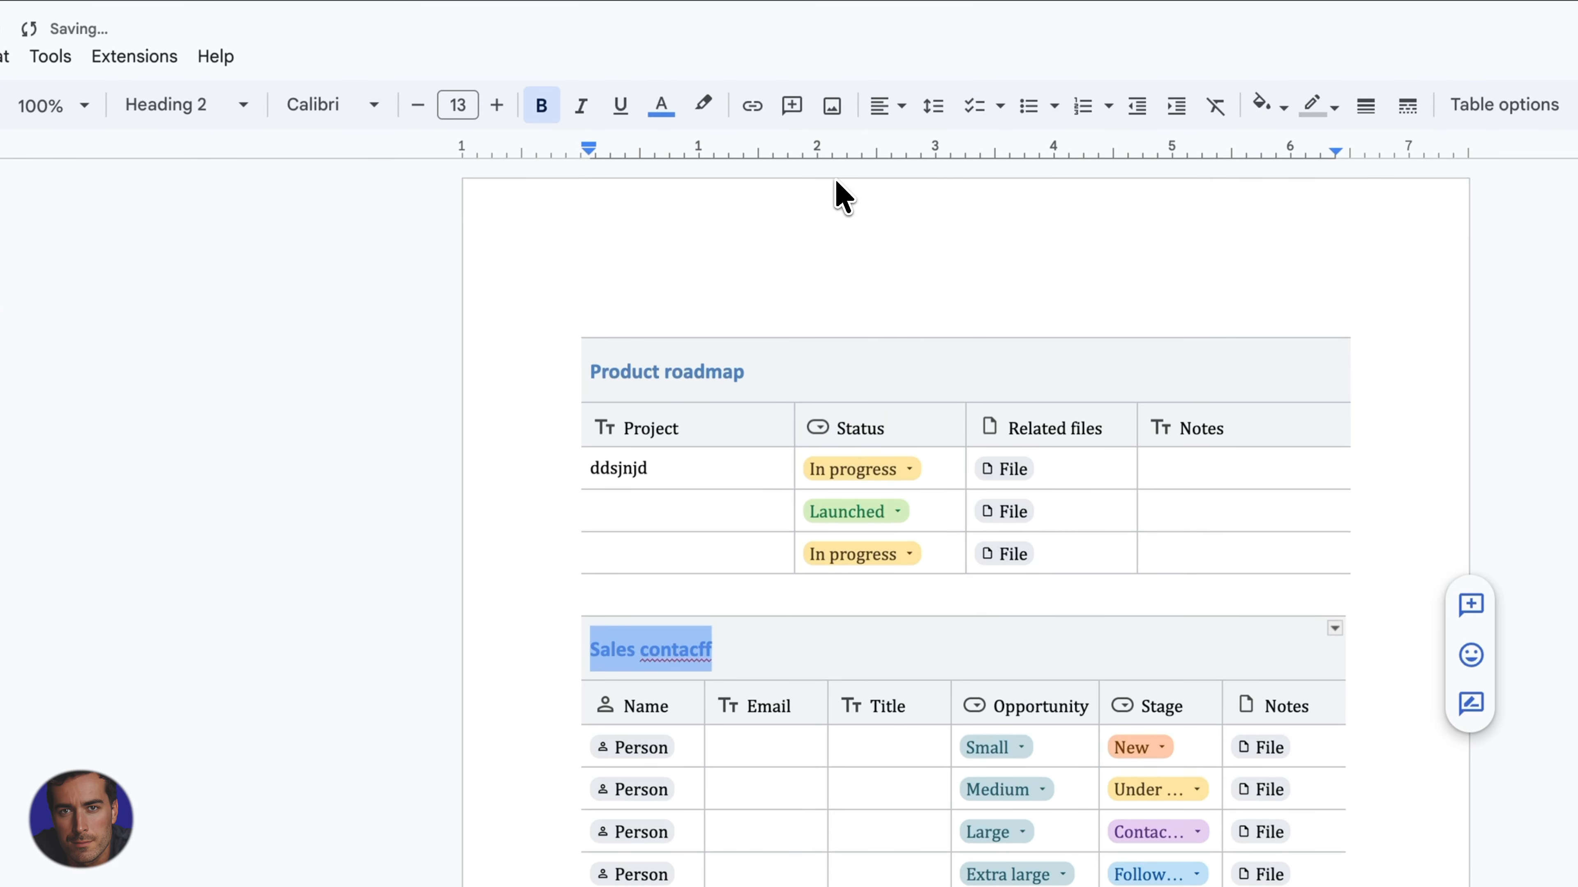
left_click(678, 107)
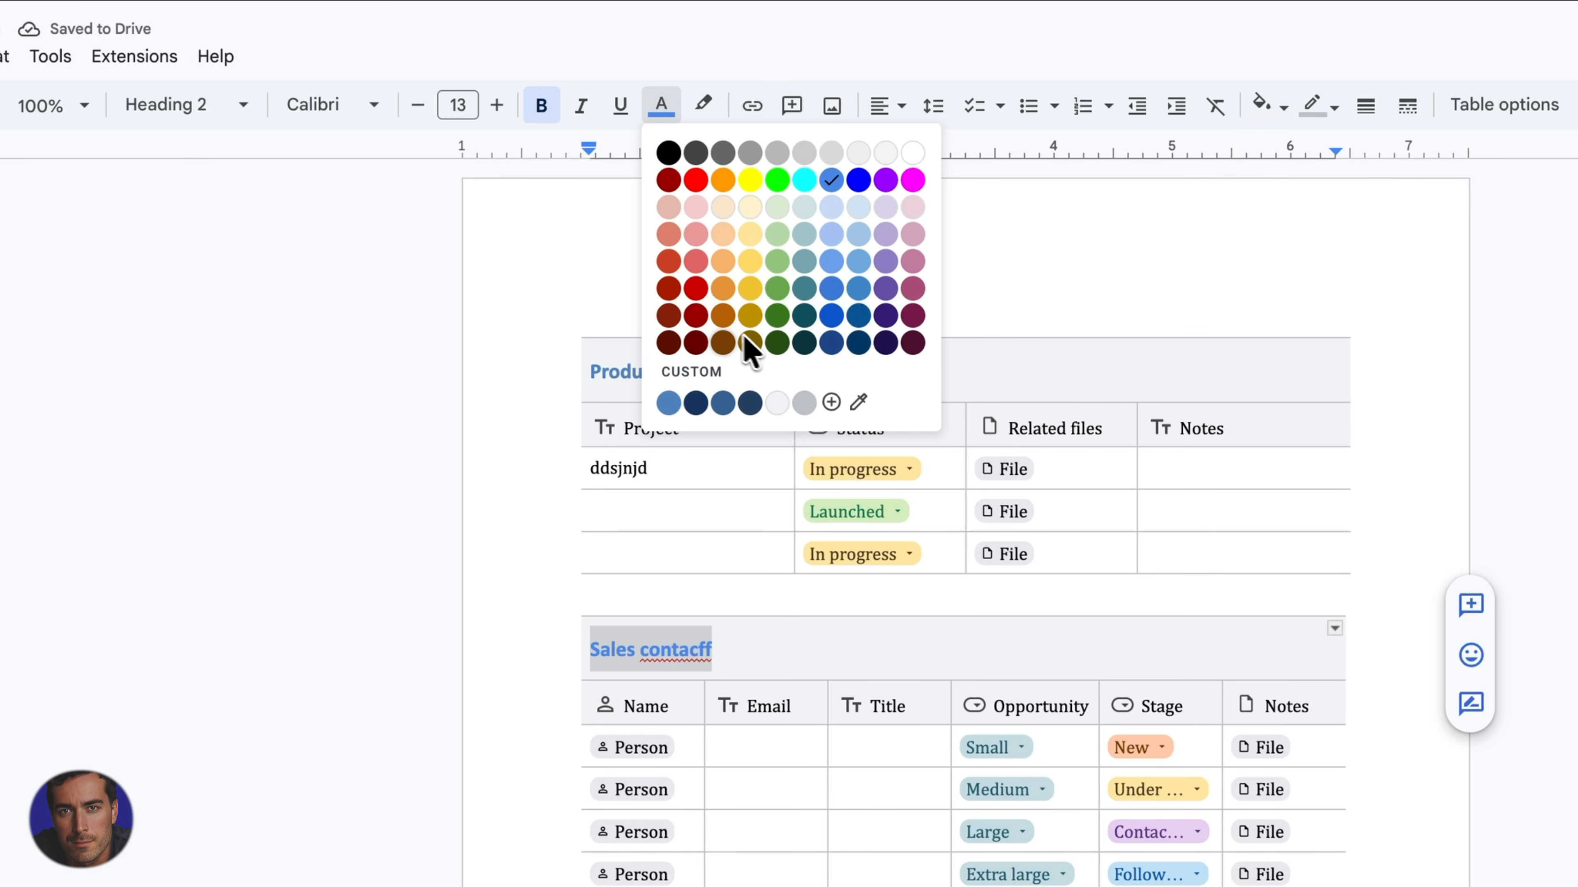
left_click(696, 315)
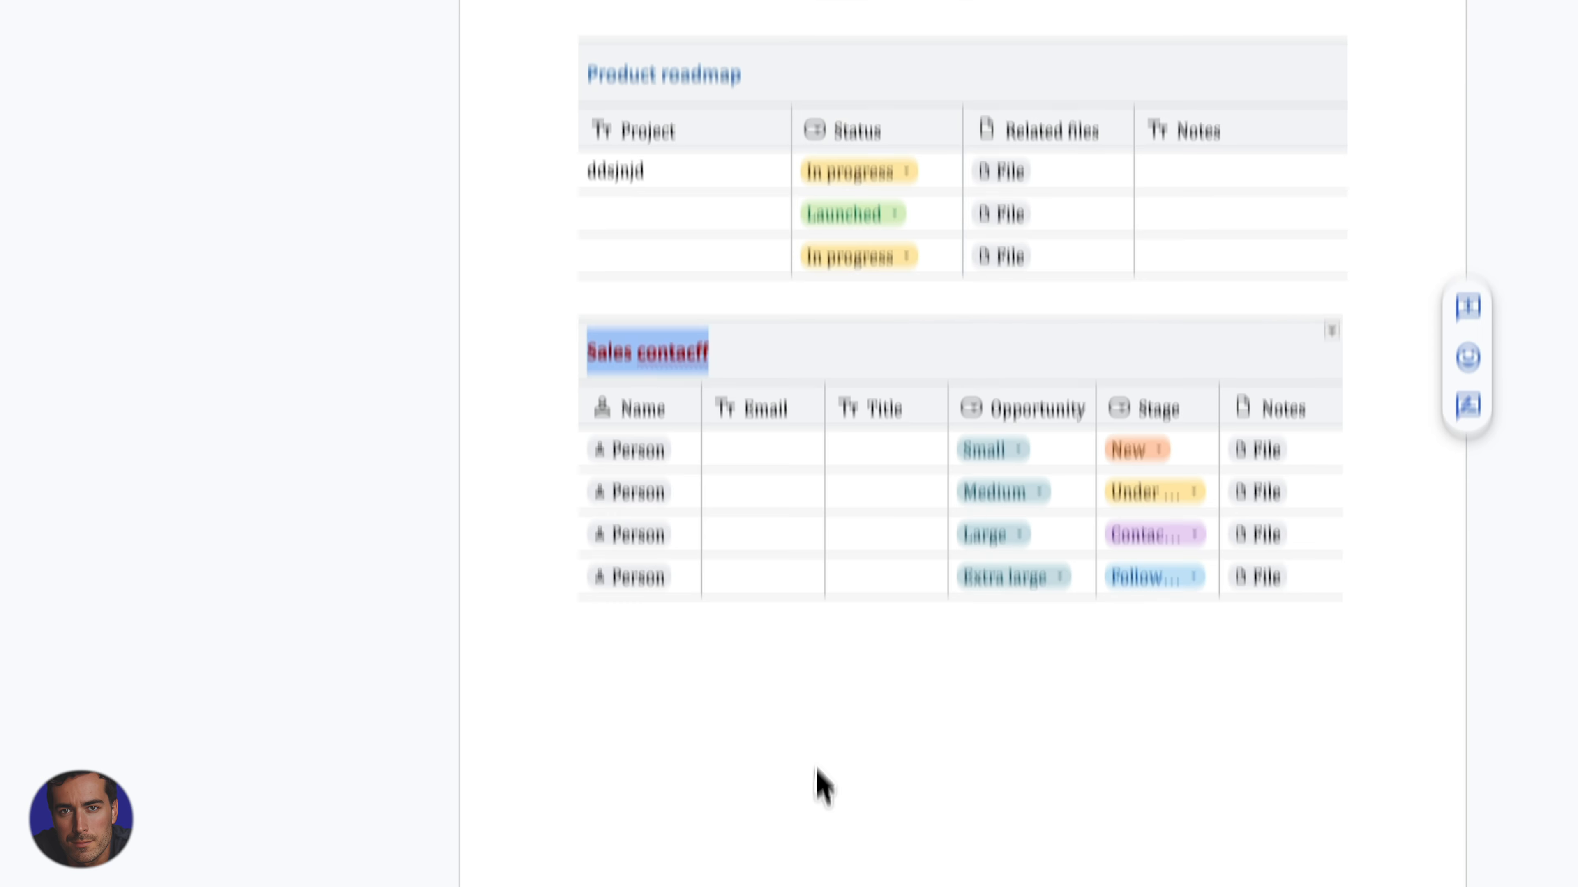
left_click(814, 768)
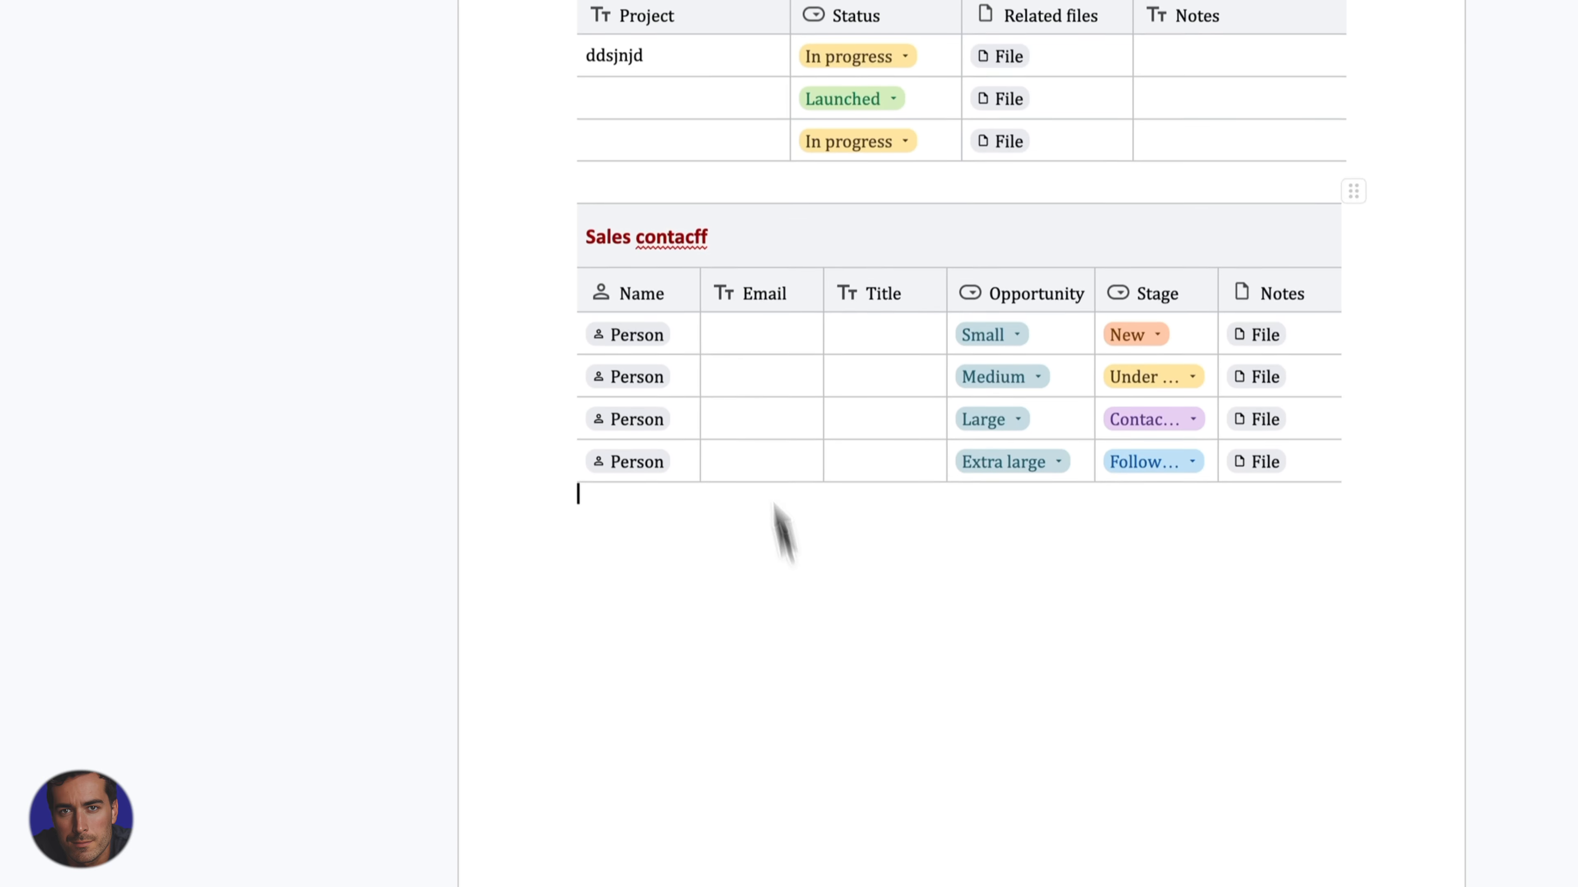
Step: Correct the sales table's title to "Sales contacts"
left_click(715, 355)
key("BackSpace")
key("BackSpace")
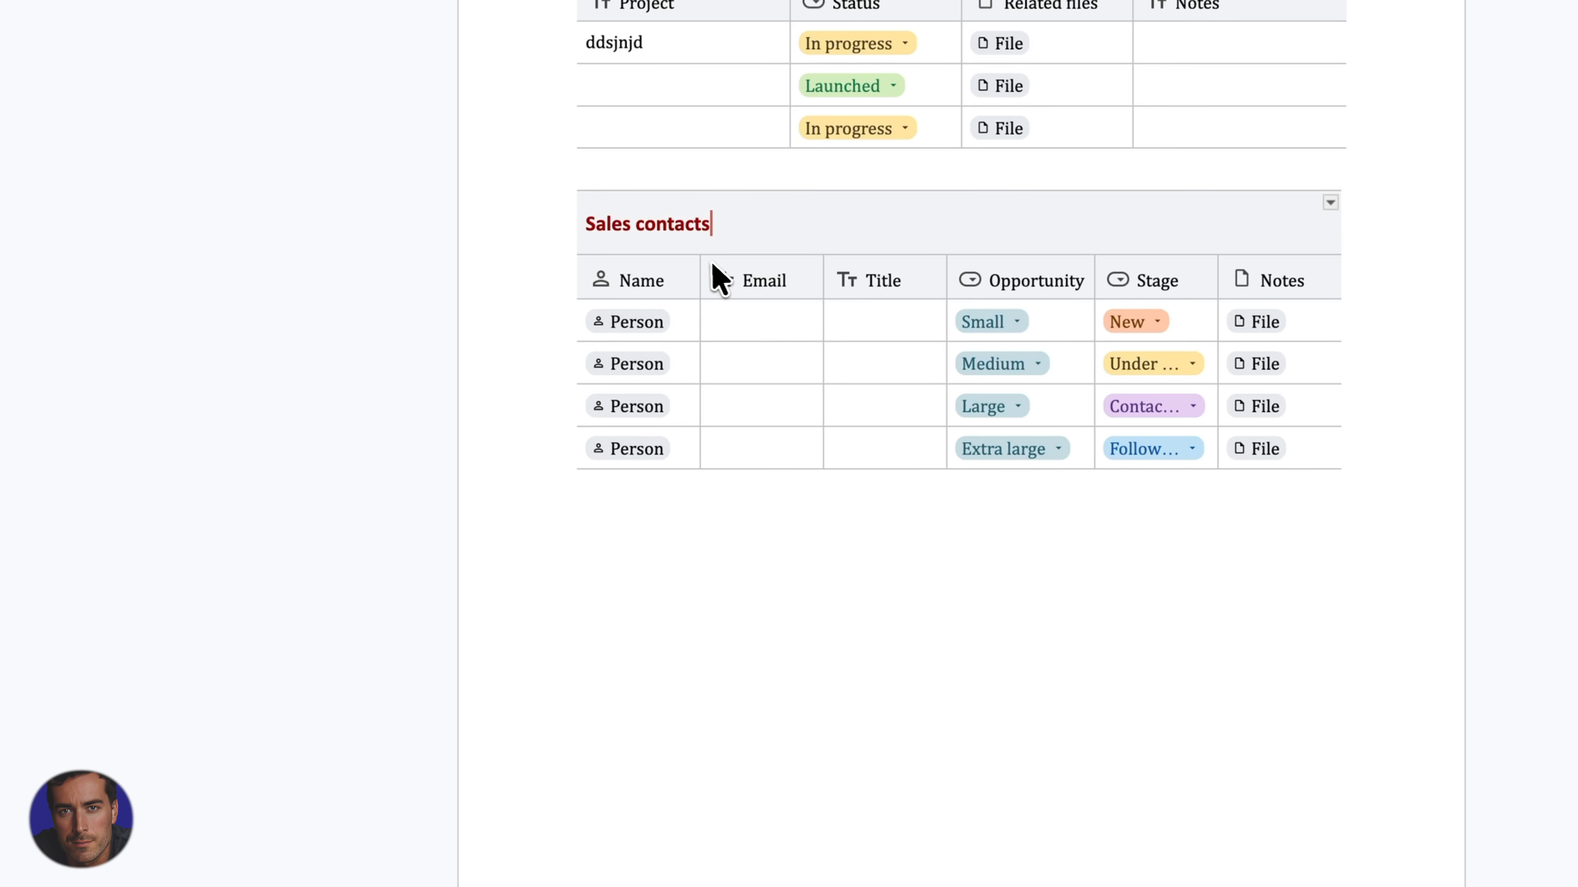
Step: Examine the Person chip and the Opportunity and Stage choices available in the Sales contacts table
left_click(881, 375)
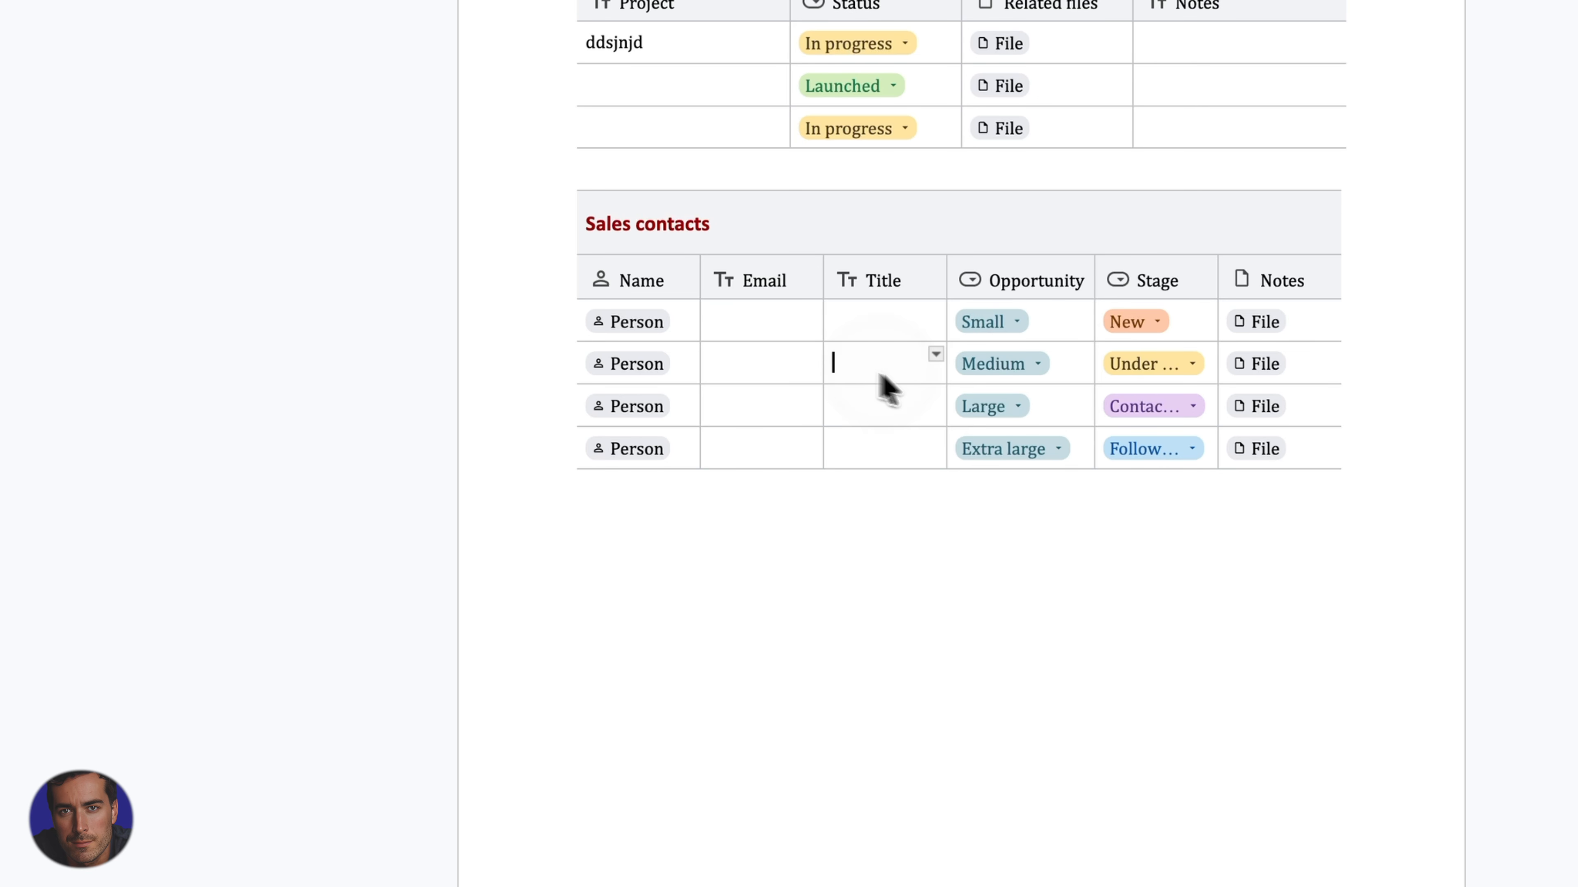
left_click(629, 370)
key("Escape")
left_click(610, 375)
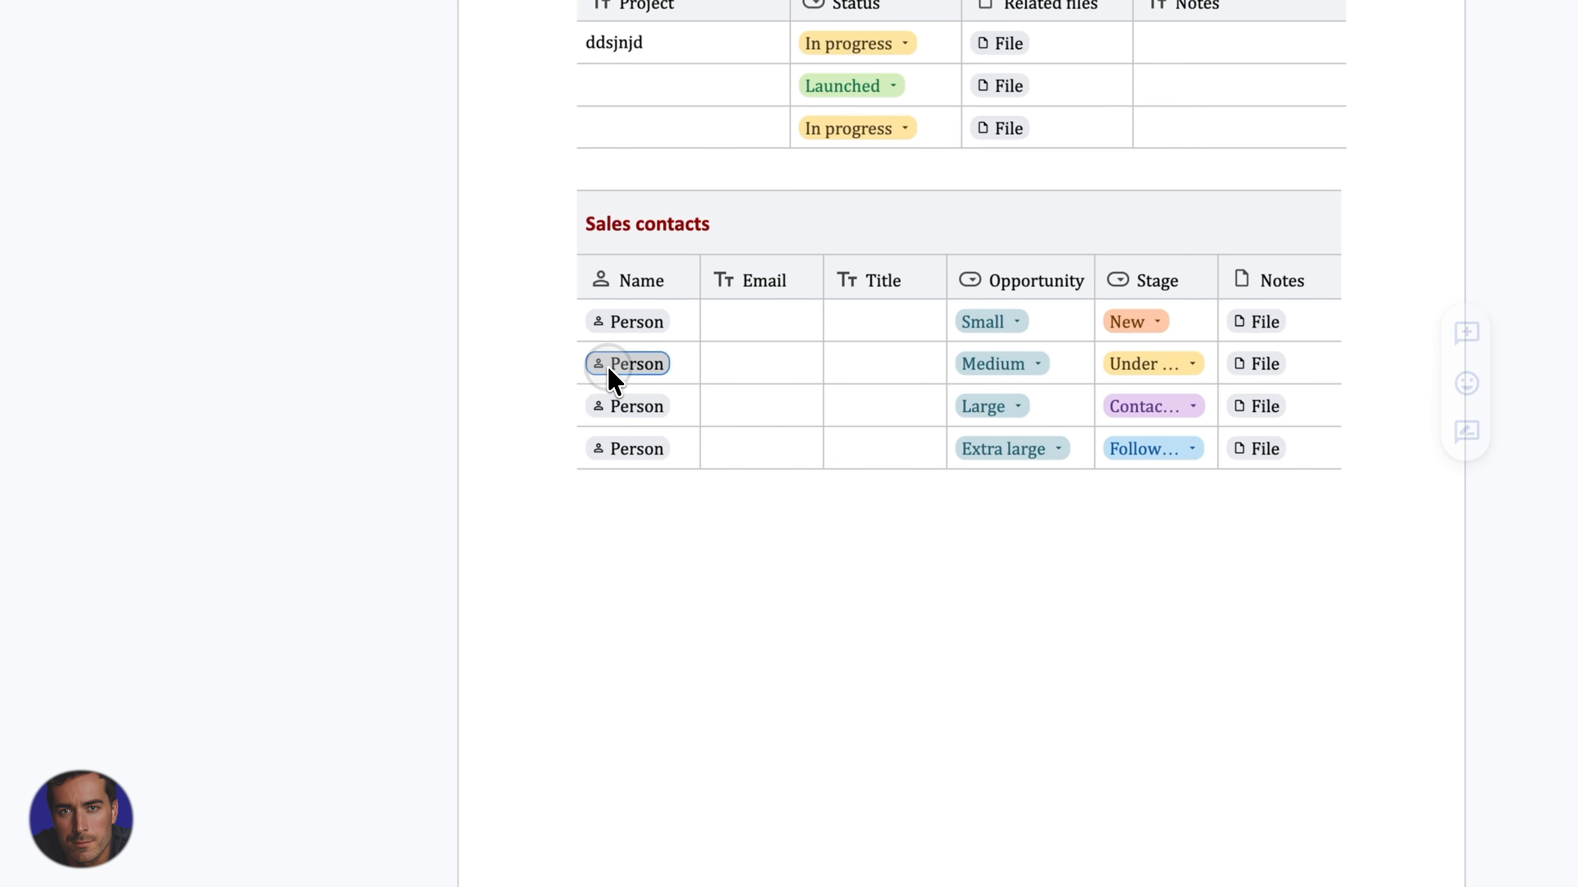
left_click(992, 365)
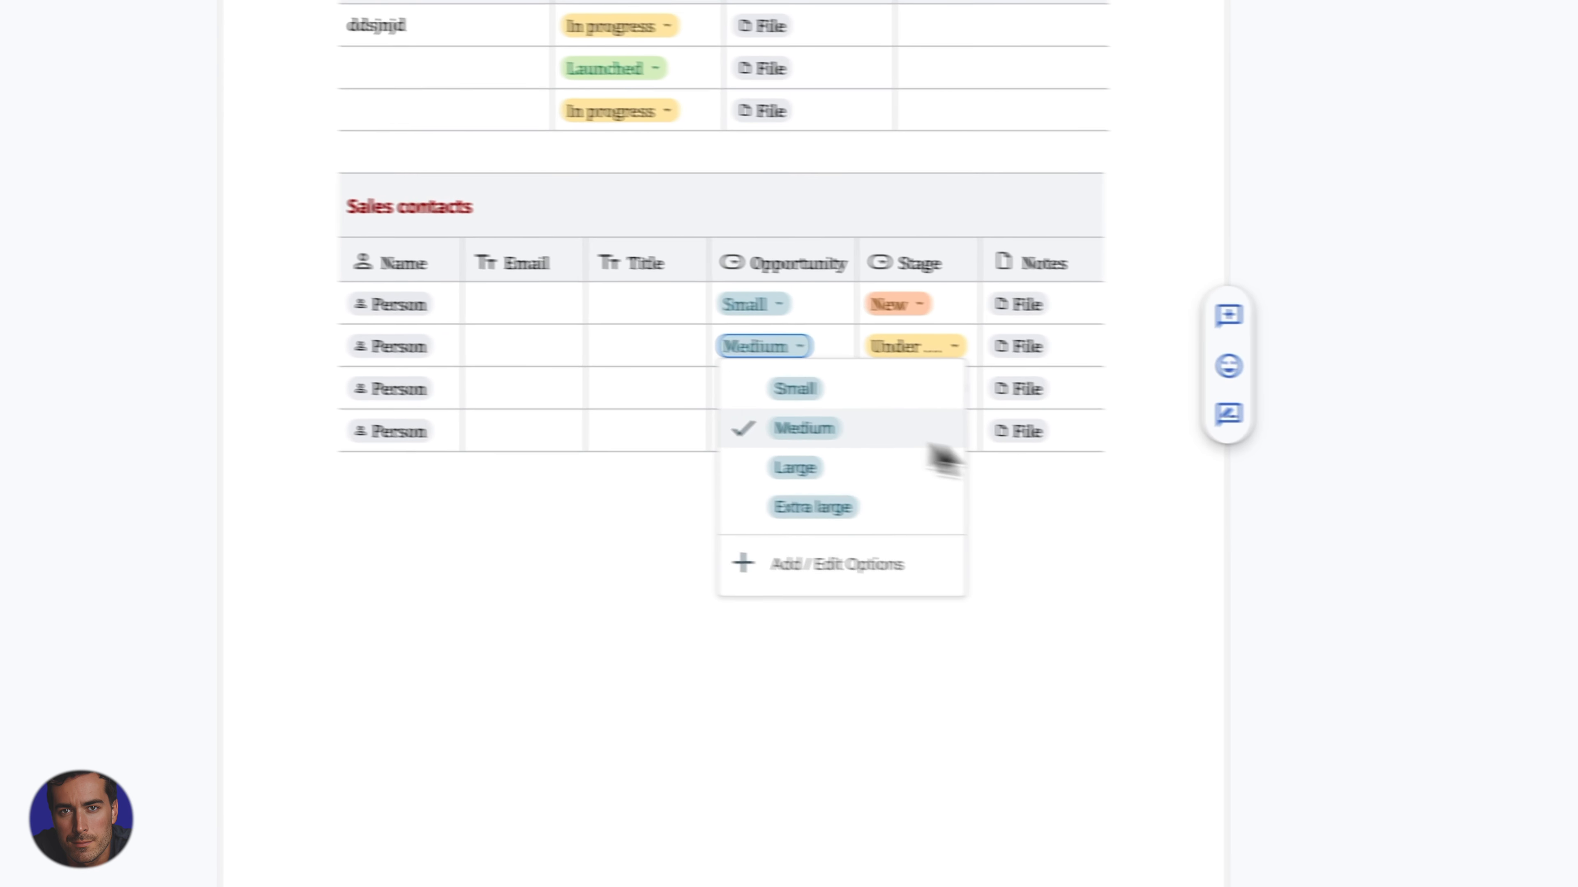
left_click(1059, 640)
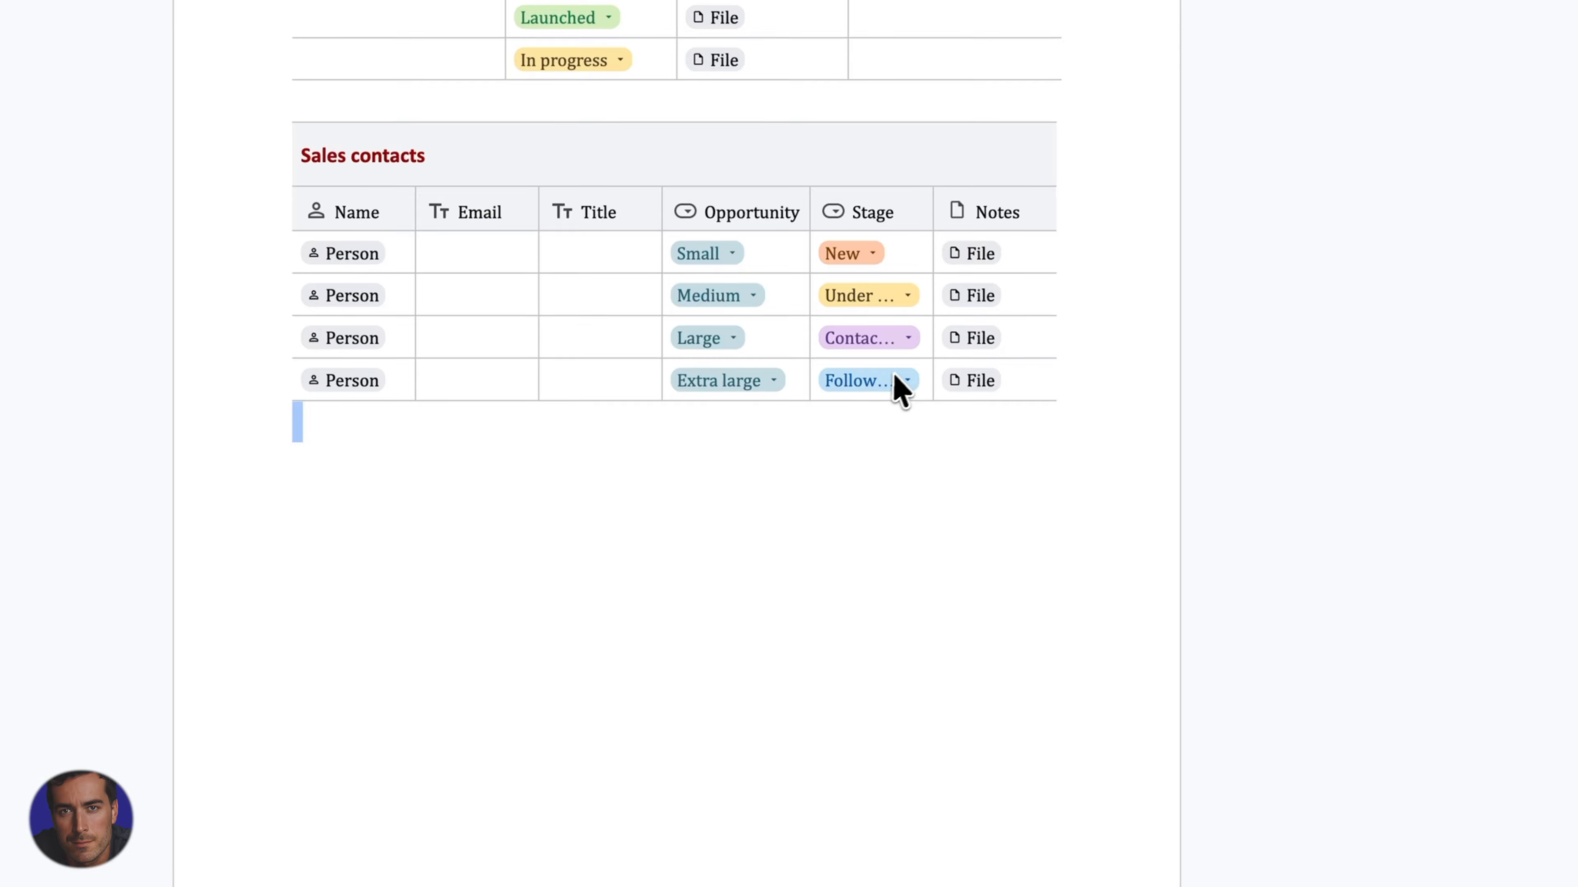
left_click(856, 425)
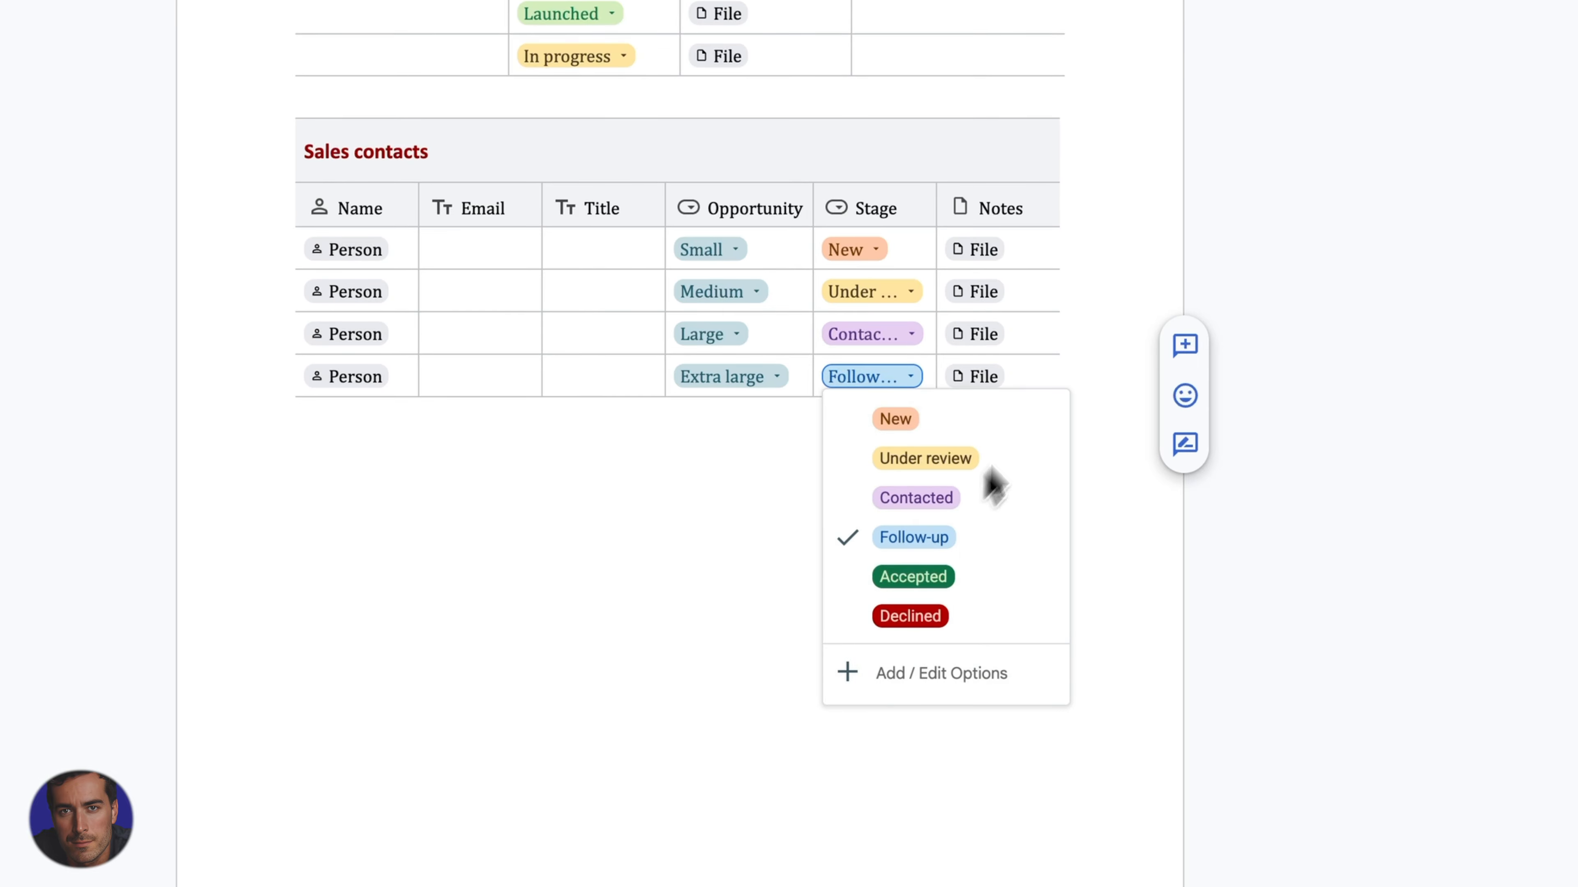
left_click(613, 532)
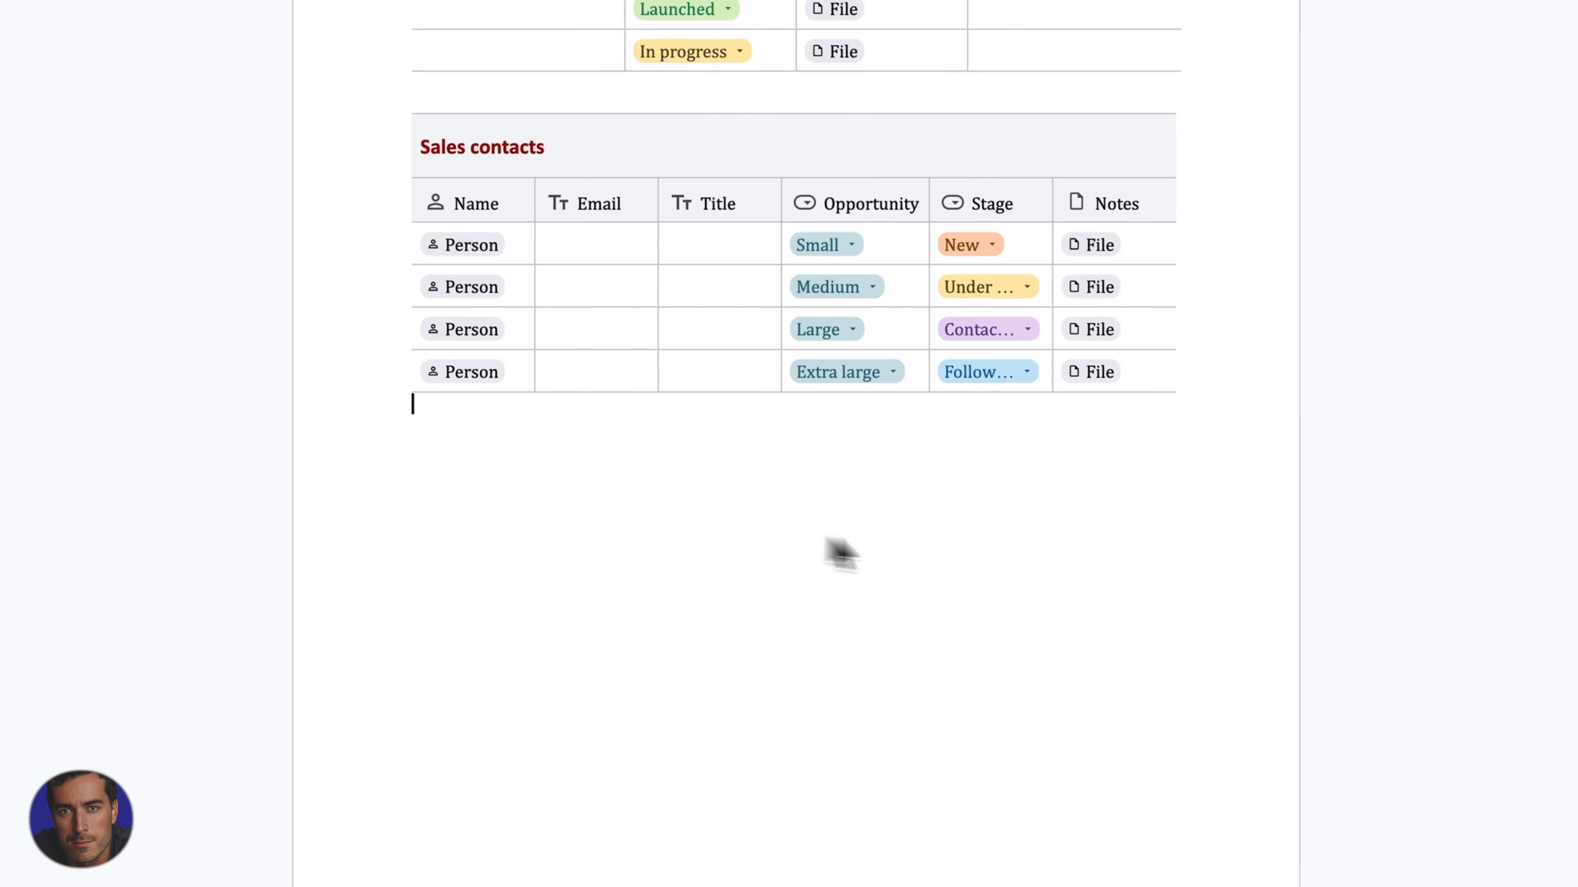
Step: Place the cursor in the last Notes cell of the Sales contacts table and bring up the list of table building blocks to insert
left_click(1155, 381)
key("Return")
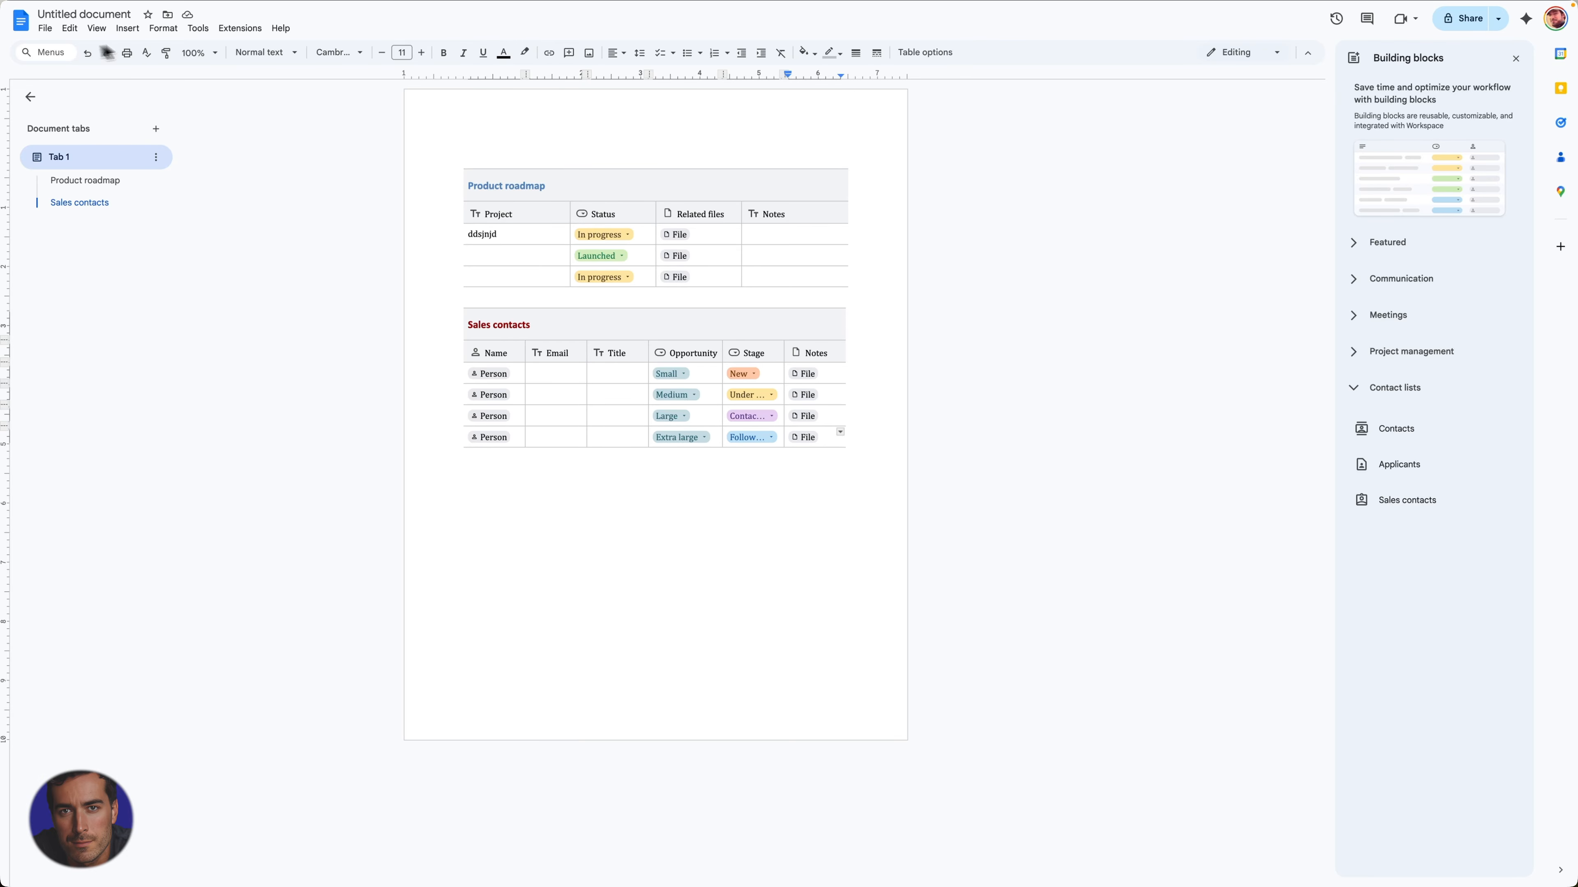
left_click(127, 28)
mouse_move(157, 71)
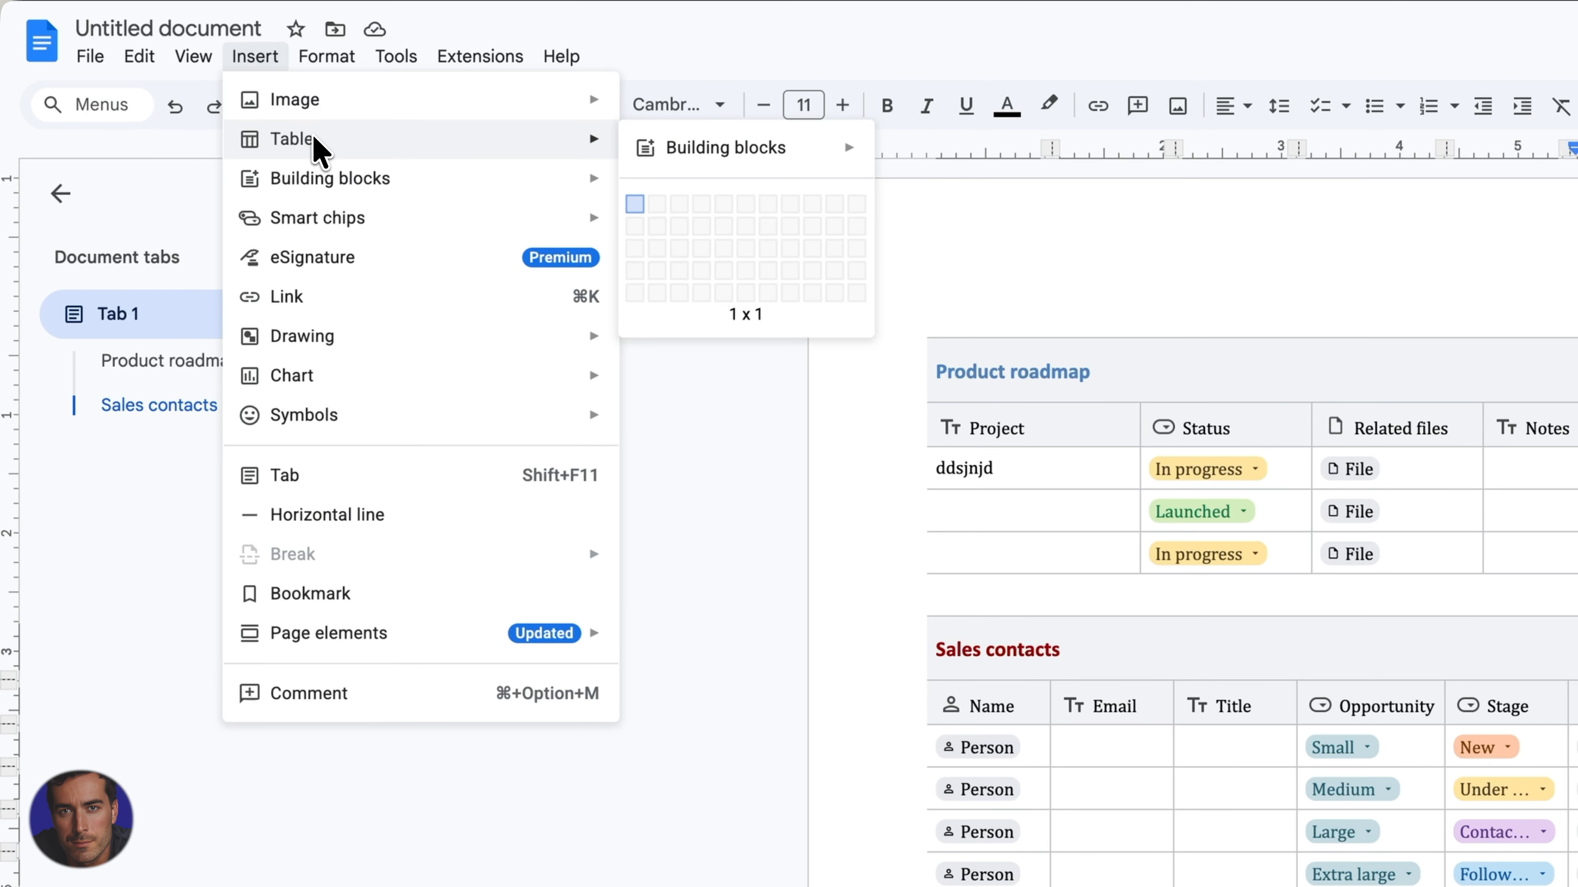
mouse_move(778, 140)
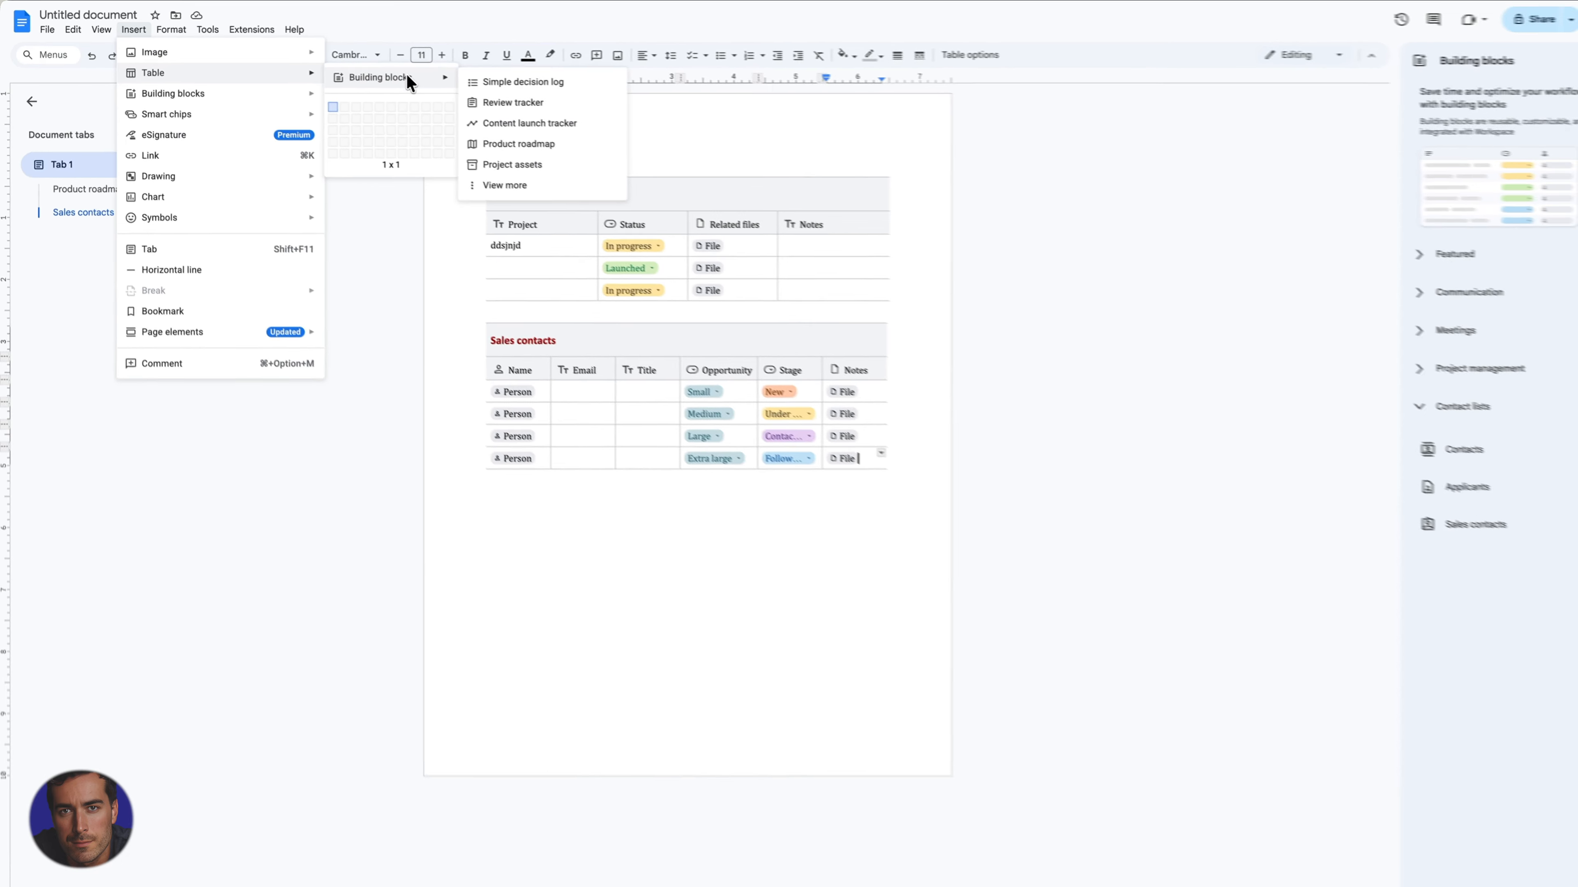